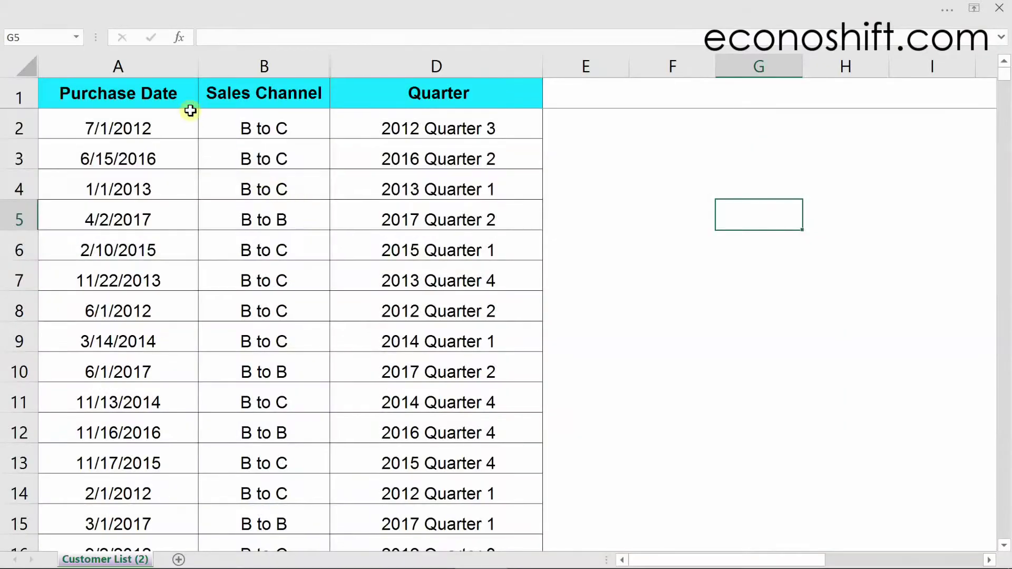
# Select the Purchase Date column and inspect the quarter formulas in D3 through D12.
pyautogui.click(142, 65)
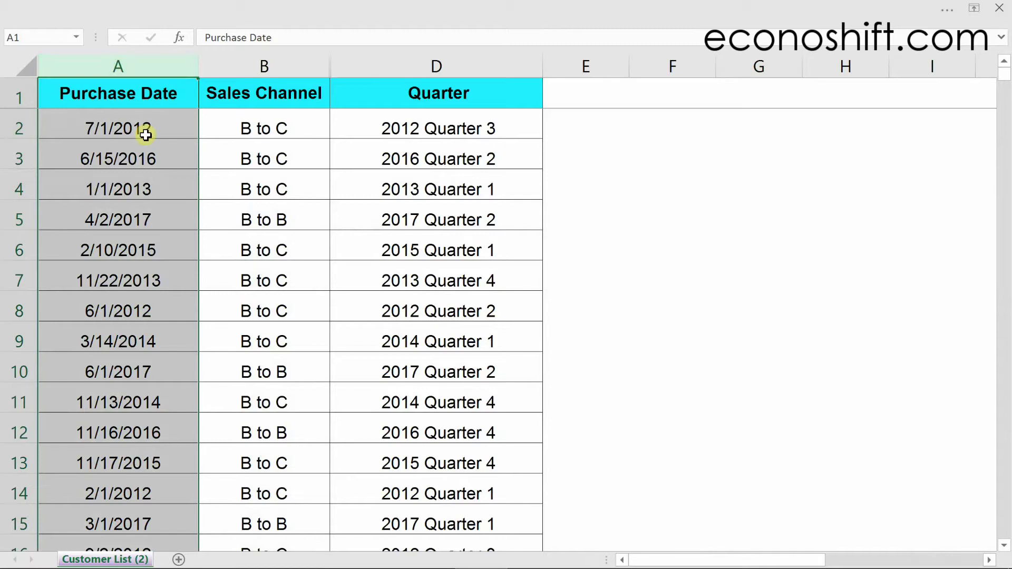
pyautogui.doubleClick(402, 155)
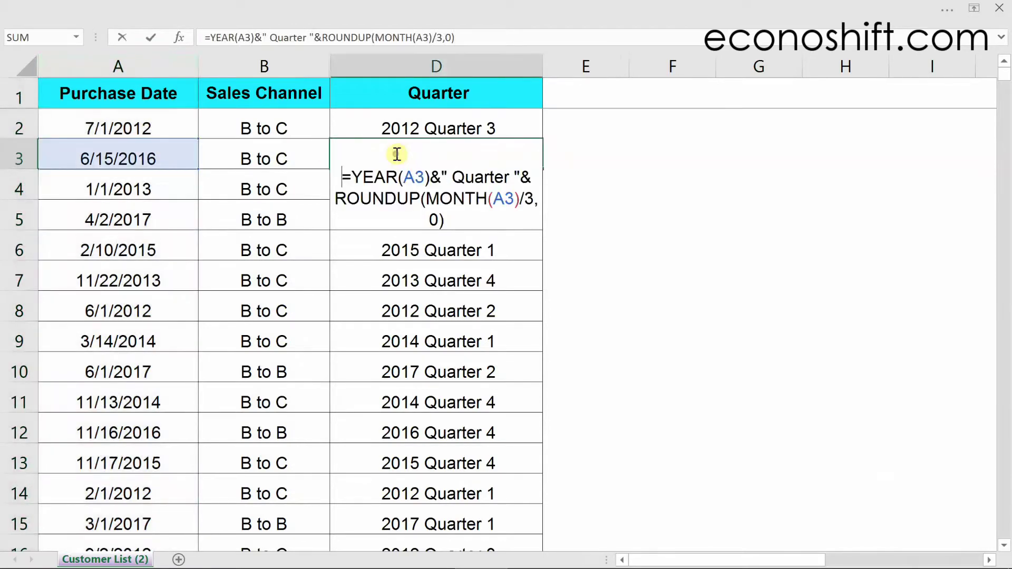
pyautogui.click(432, 217)
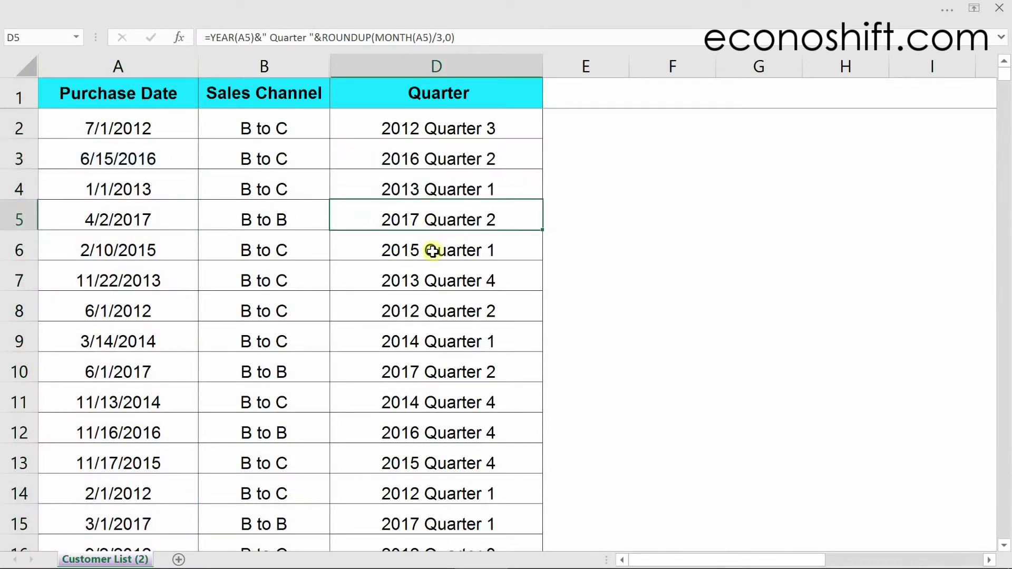
pyautogui.doubleClick(432, 252)
pyautogui.click(444, 311)
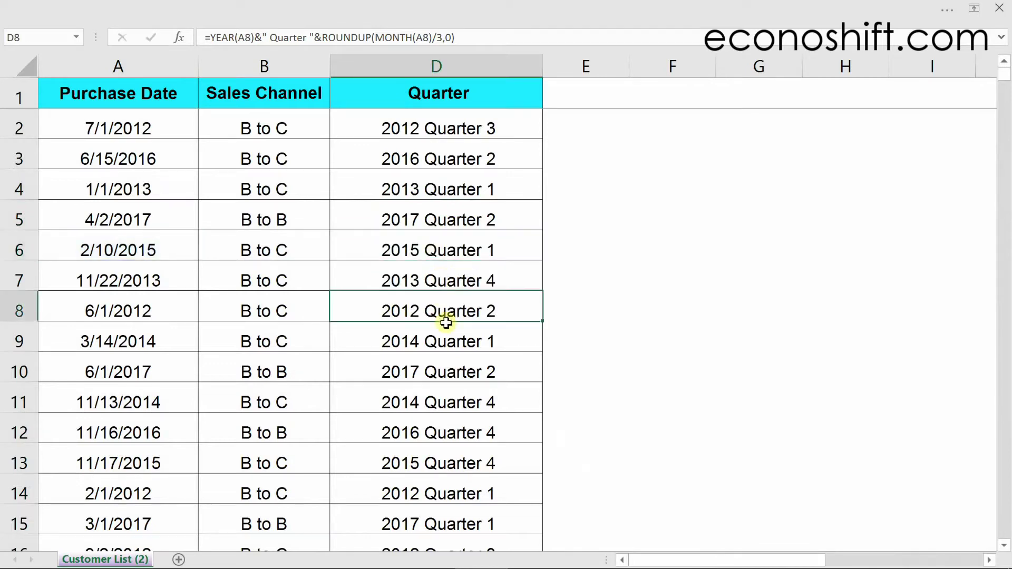
pyautogui.doubleClick(446, 305)
pyautogui.click(446, 368)
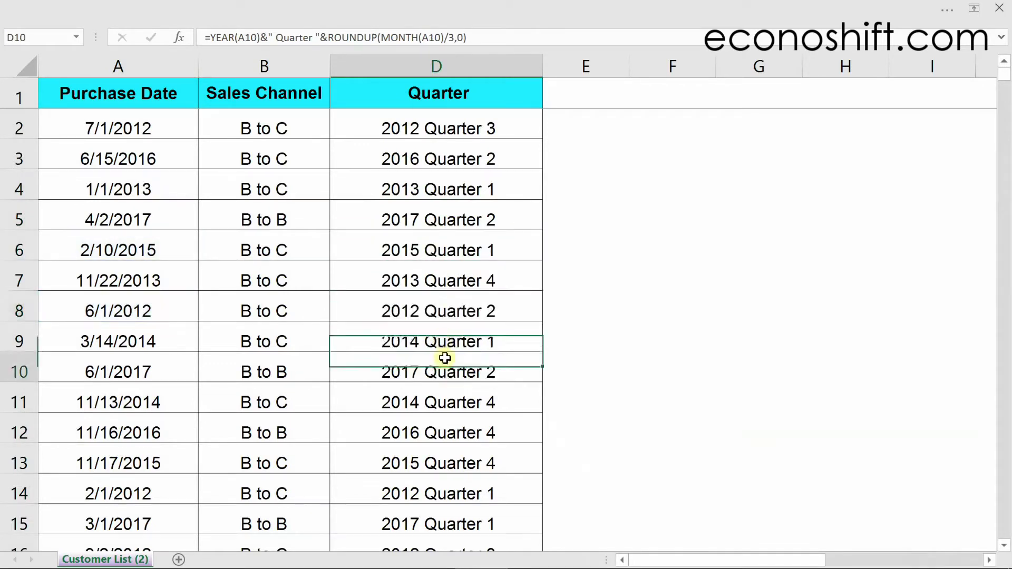
pyautogui.doubleClick(446, 373)
pyautogui.click(441, 417)
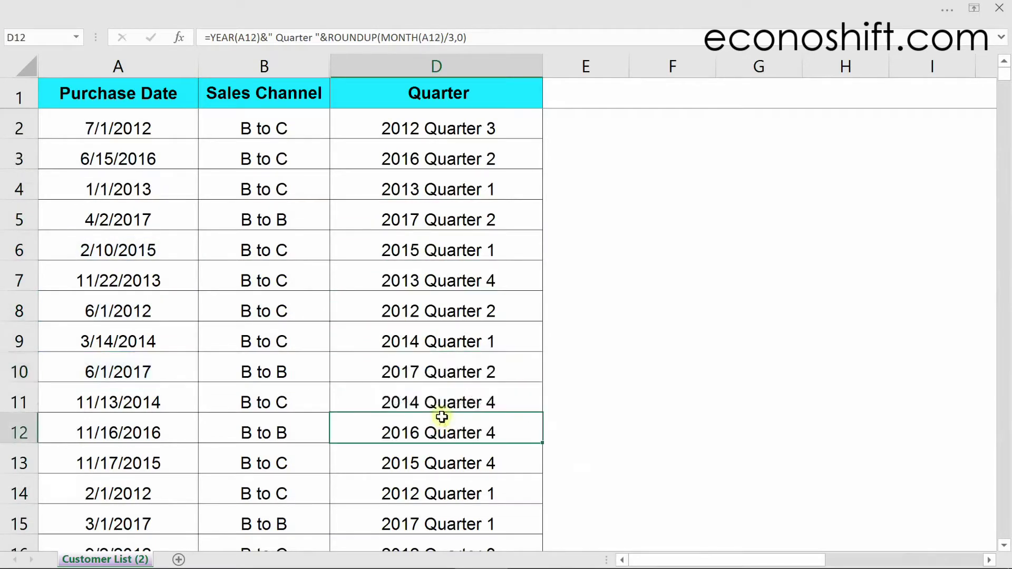
pyautogui.doubleClick(441, 430)
pyautogui.press('Return')
pyautogui.press('Return')
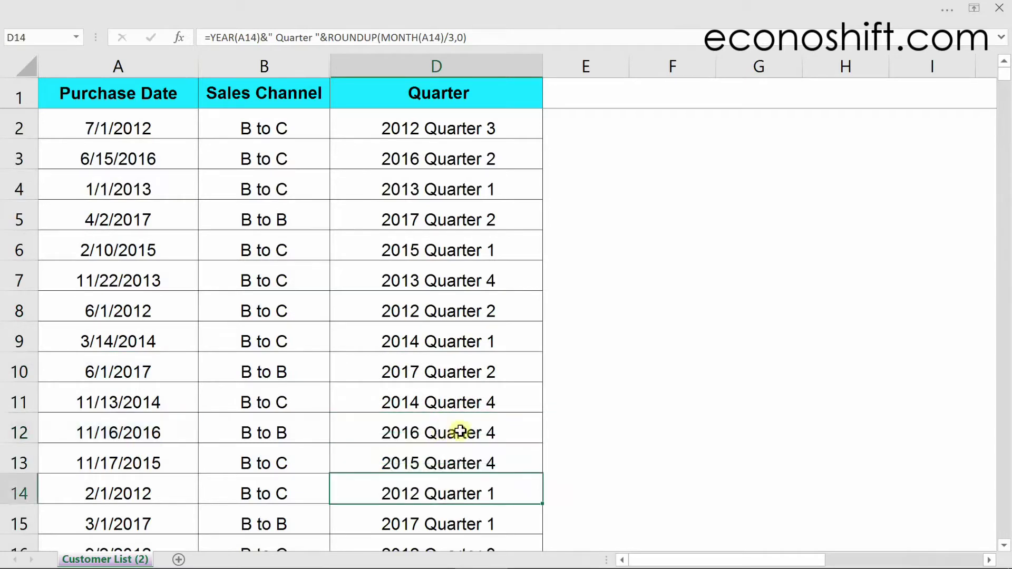
# Change D2's label from " Quarter " to " Q" so it shows 2012 Q3.
pyautogui.click(505, 129)
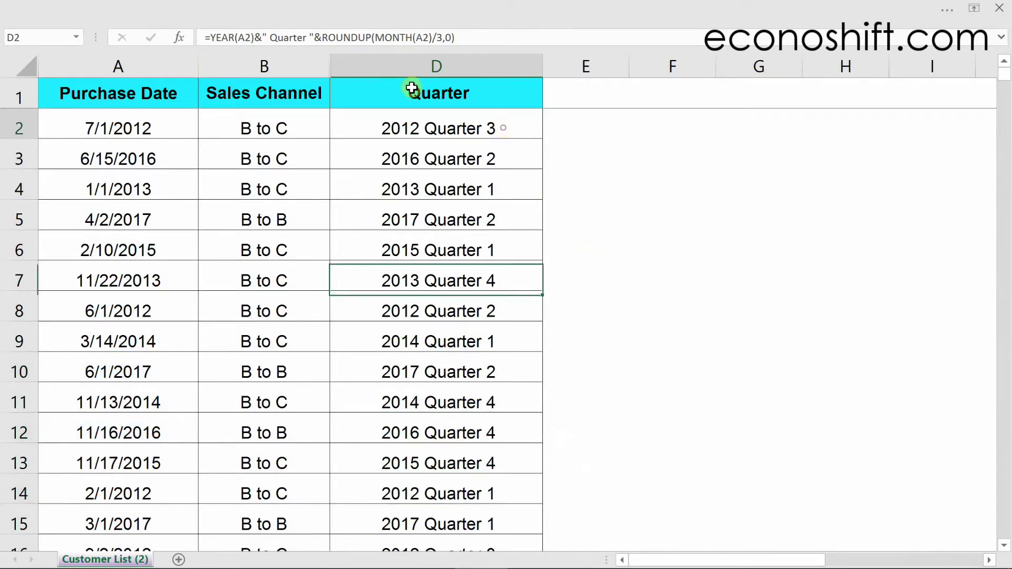
pyautogui.click(287, 38)
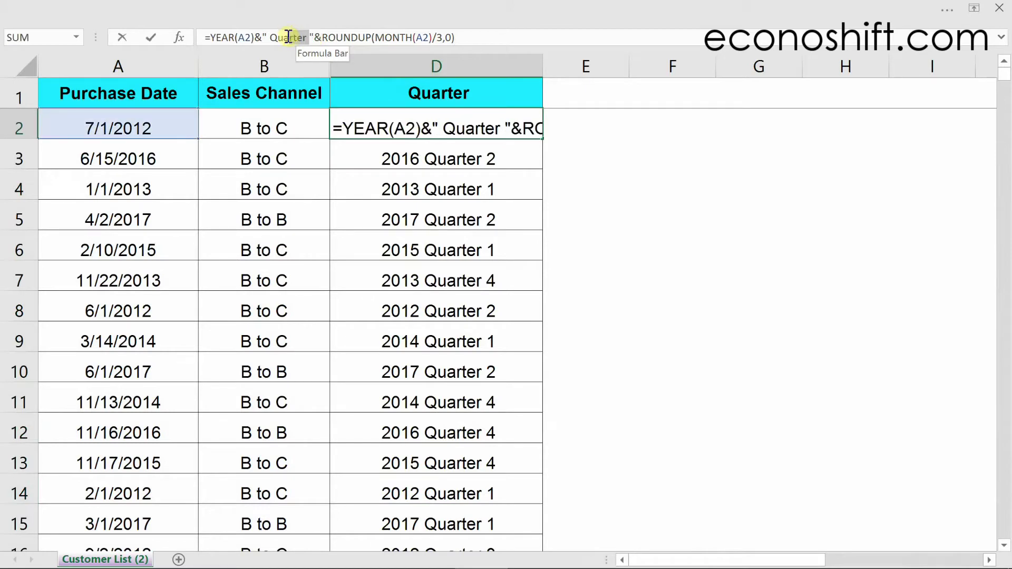
pyautogui.write('Q')
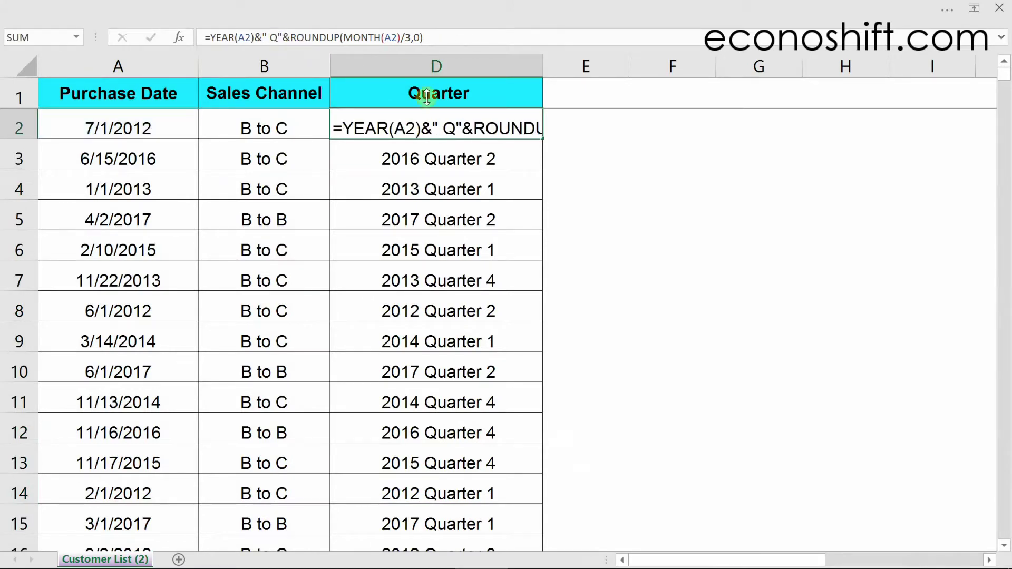
pyautogui.press('Return')
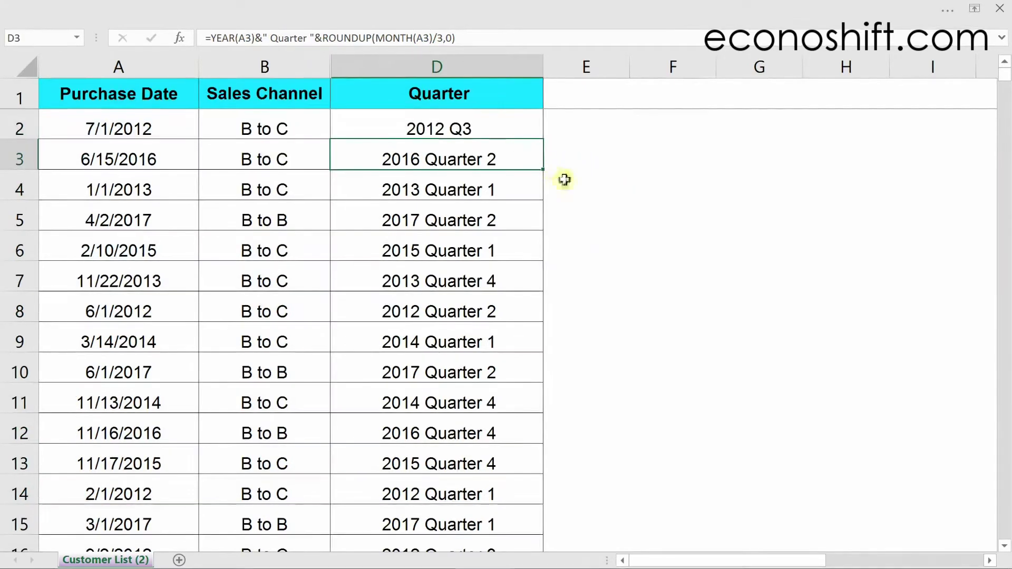
pyautogui.click(488, 139)
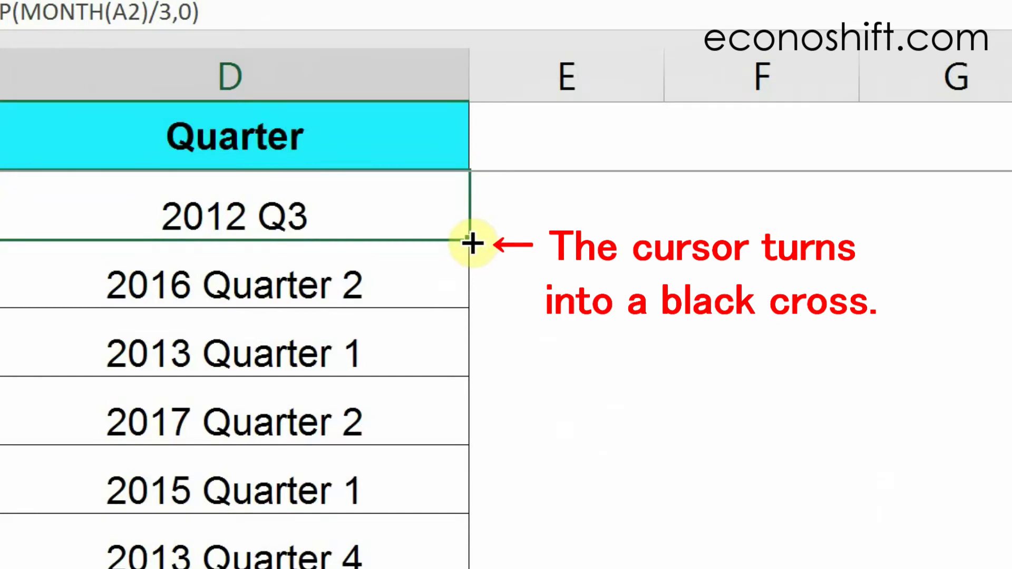
# Fill D2's Q formula down column D to row 2282 and check the bottom rows.
pyautogui.doubleClick(469, 240)
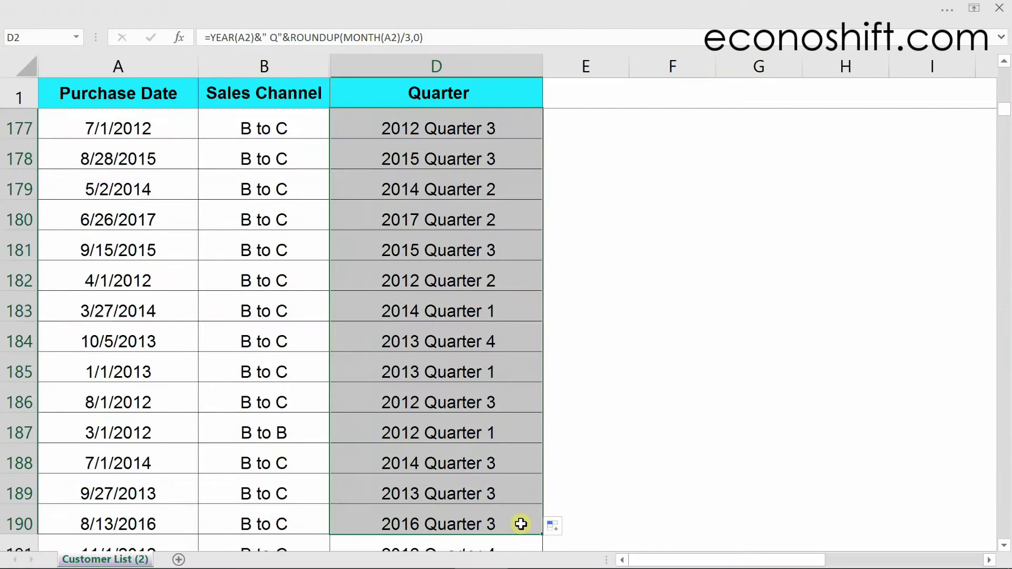
pyautogui.scroll(-4, 533, 499)
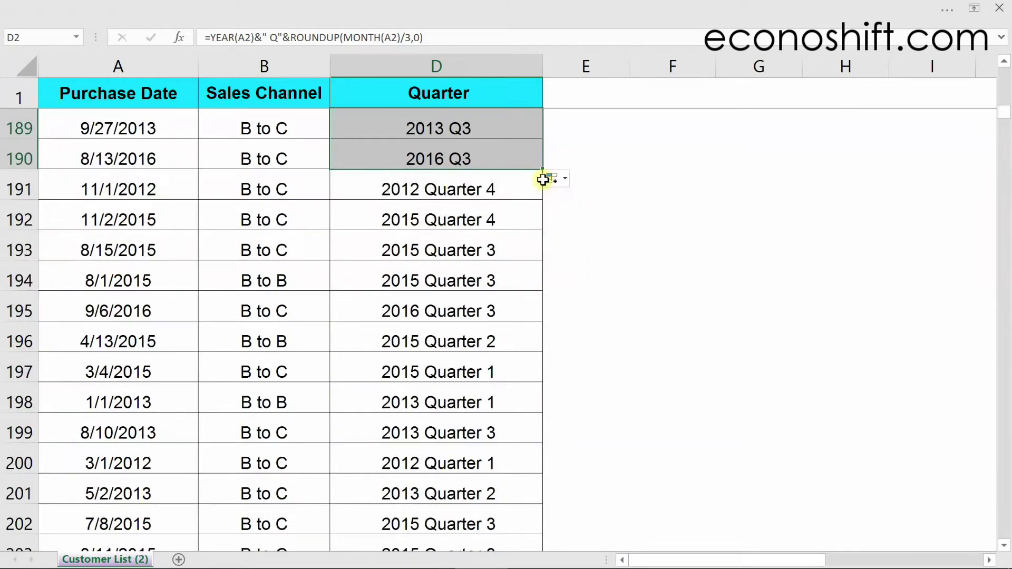
pyautogui.moveTo(543, 169); pyautogui.dragTo(526, 501)
pyautogui.doubleClick(524, 514)
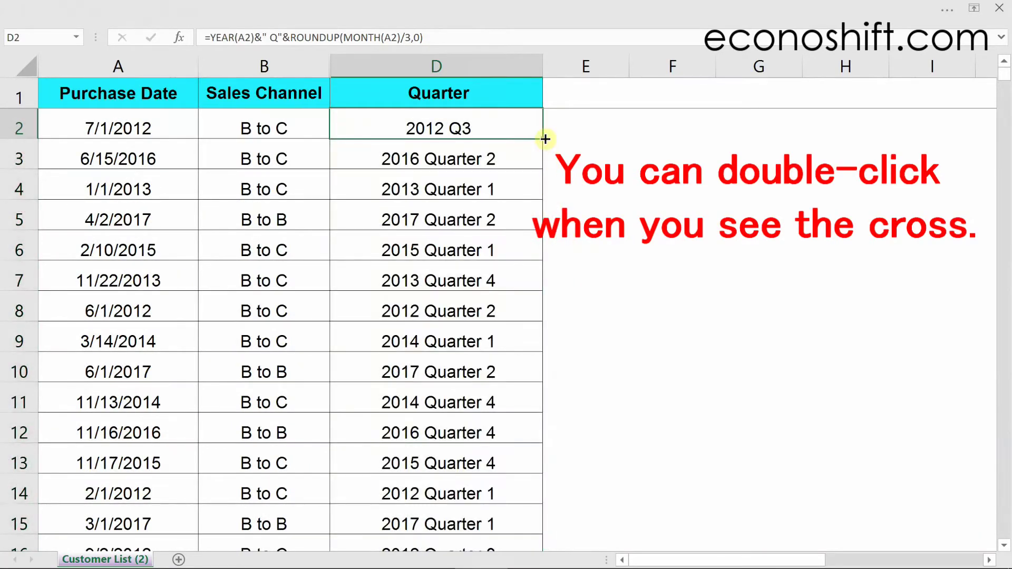
pyautogui.doubleClick(545, 139)
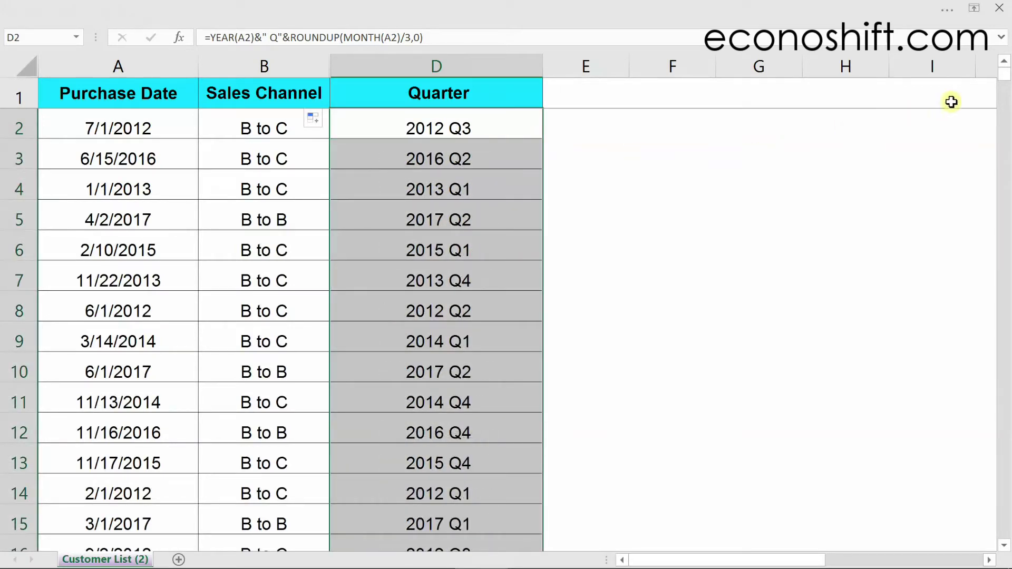
pyautogui.moveTo(1006, 84); pyautogui.dragTo(996, 542)
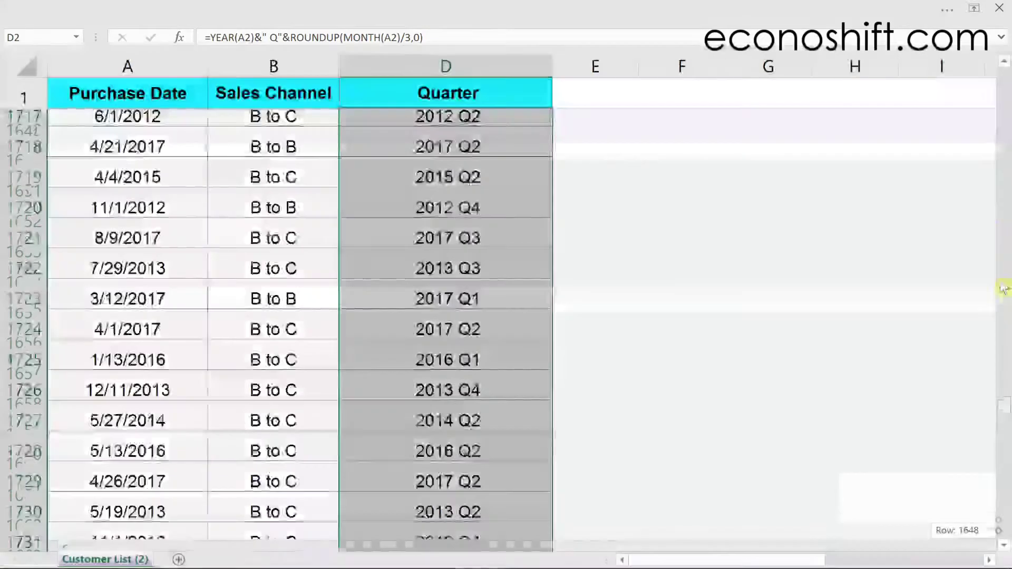
# Copy the entire column D into column E, which then shows #VALUE! errors.
pyautogui.moveTo(1000, 286); pyautogui.dragTo(1000, 71)
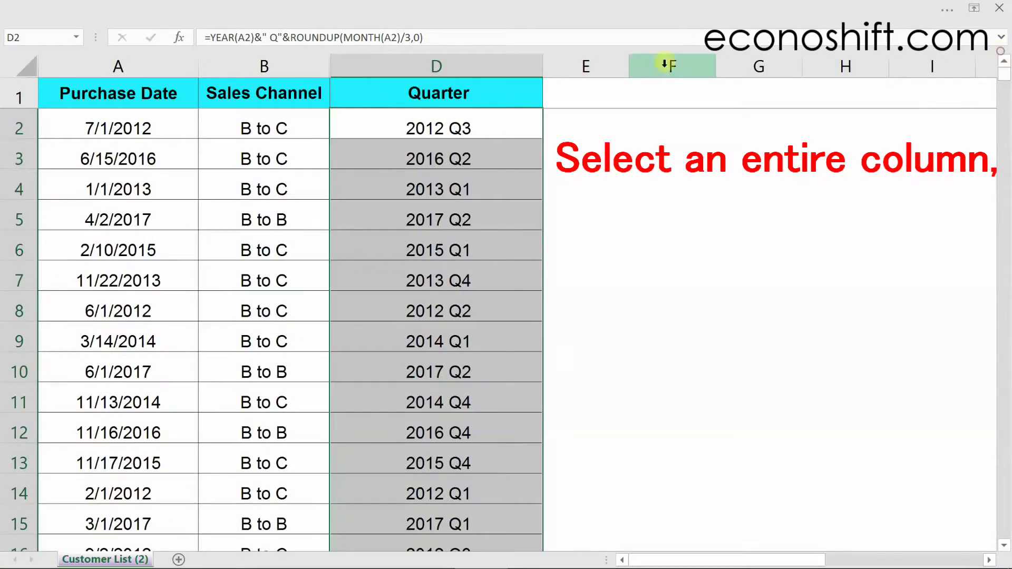
pyautogui.click(514, 64)
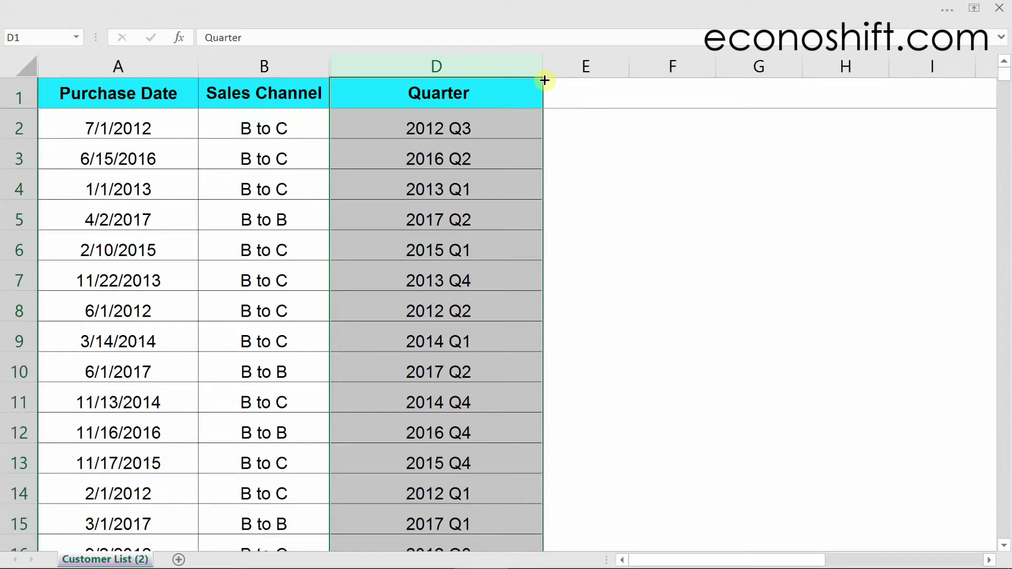
pyautogui.moveTo(544, 80); pyautogui.dragTo(620, 79)
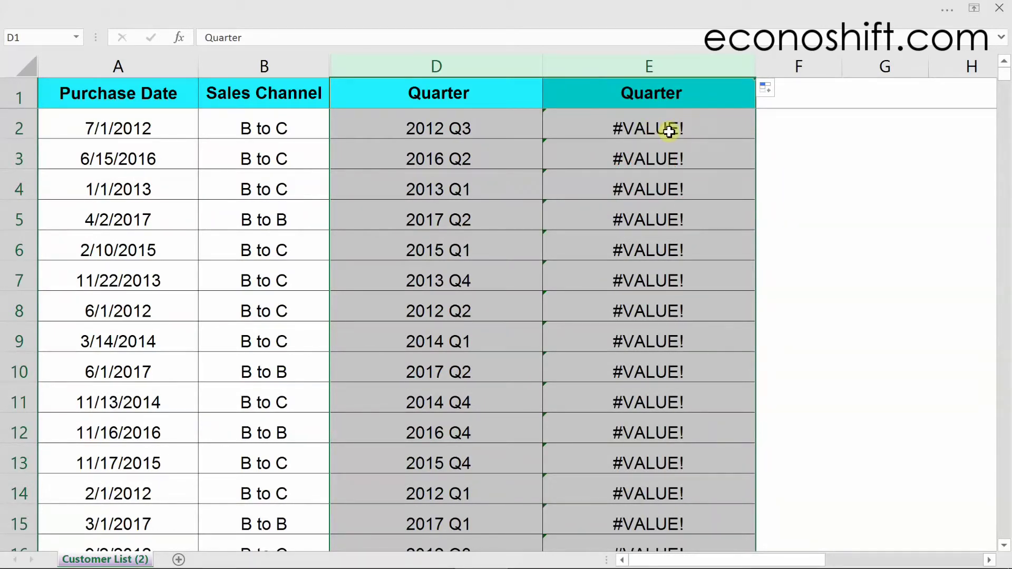
pyautogui.click(474, 123)
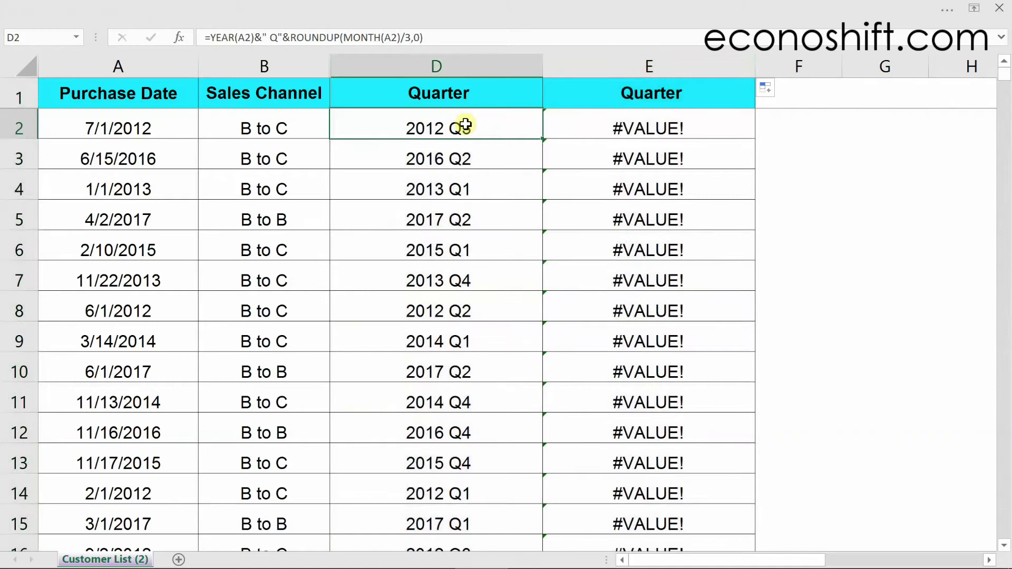
pyautogui.doubleClick(465, 124)
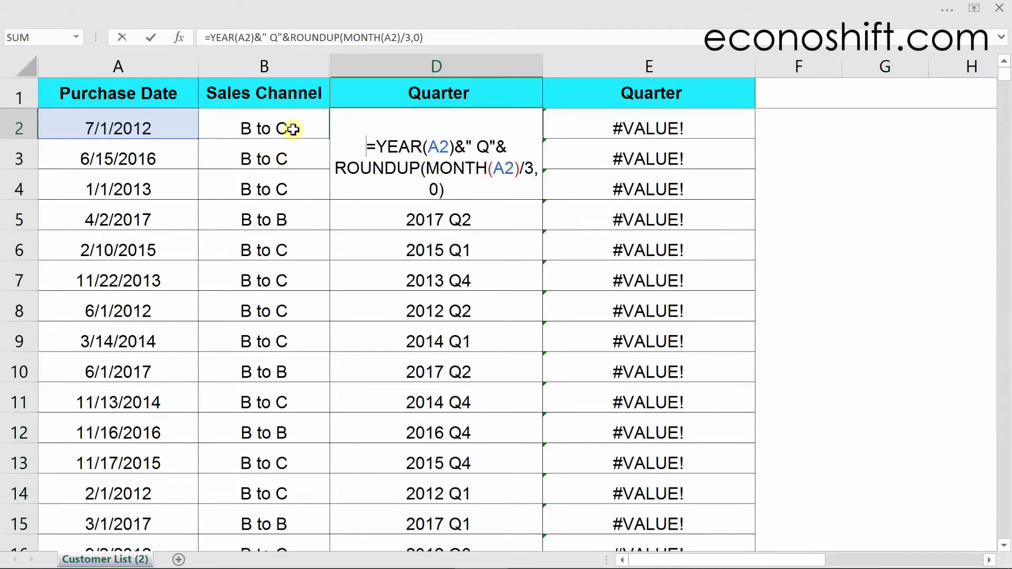
pyautogui.press('Escape')
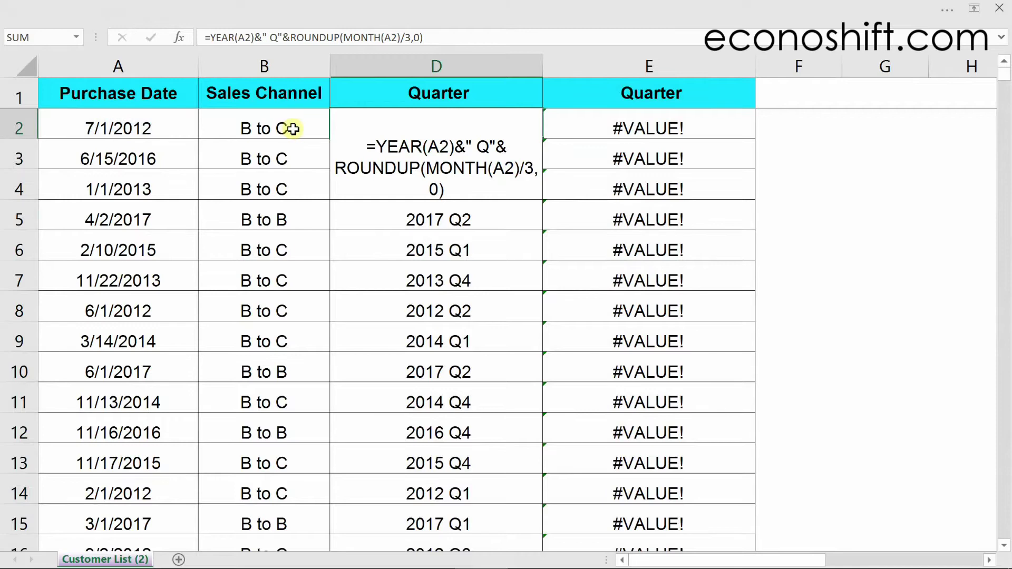
pyautogui.press('Tab')
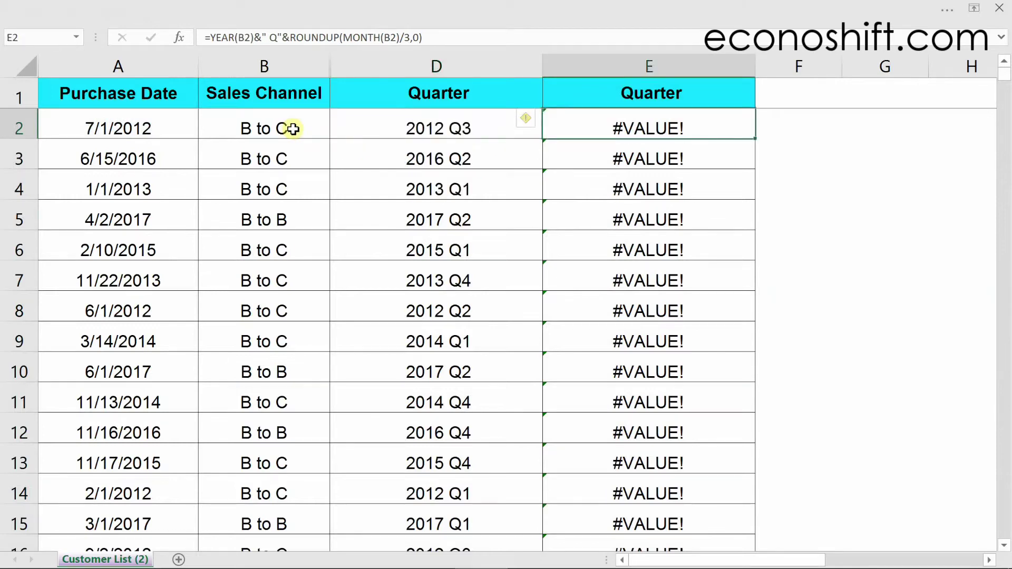
pyautogui.doubleClick(626, 123)
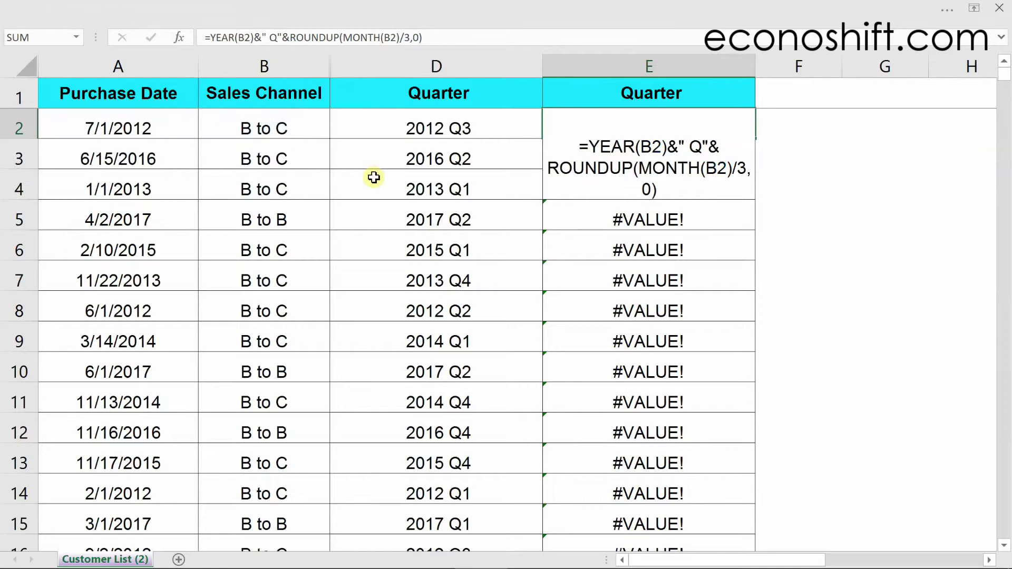
# Close E2's formula, leaving column E's #VALUE! errors unchanged.
pyautogui.press('Tab')
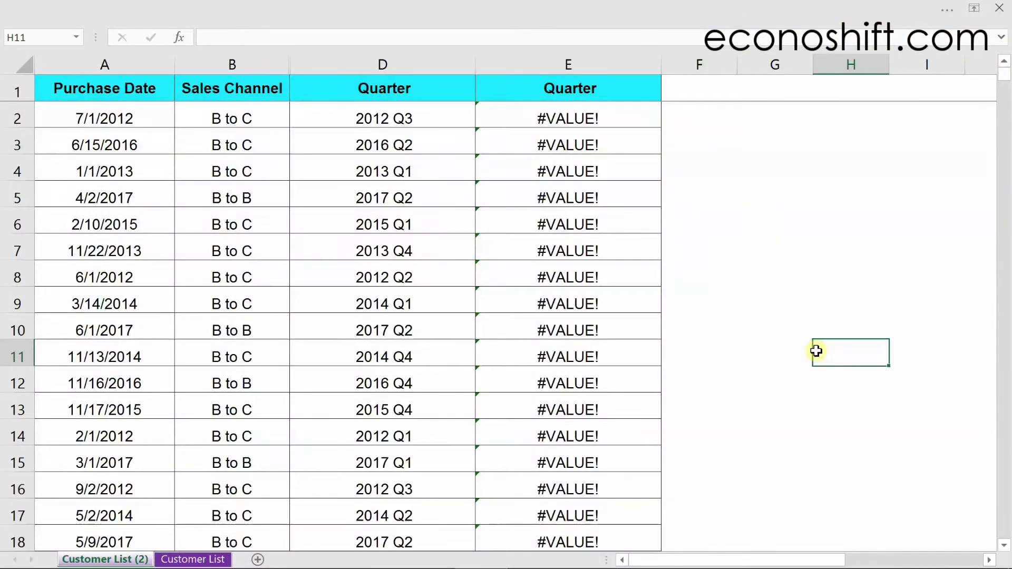
pyautogui.click(461, 135)
pyautogui.doubleClick(400, 139)
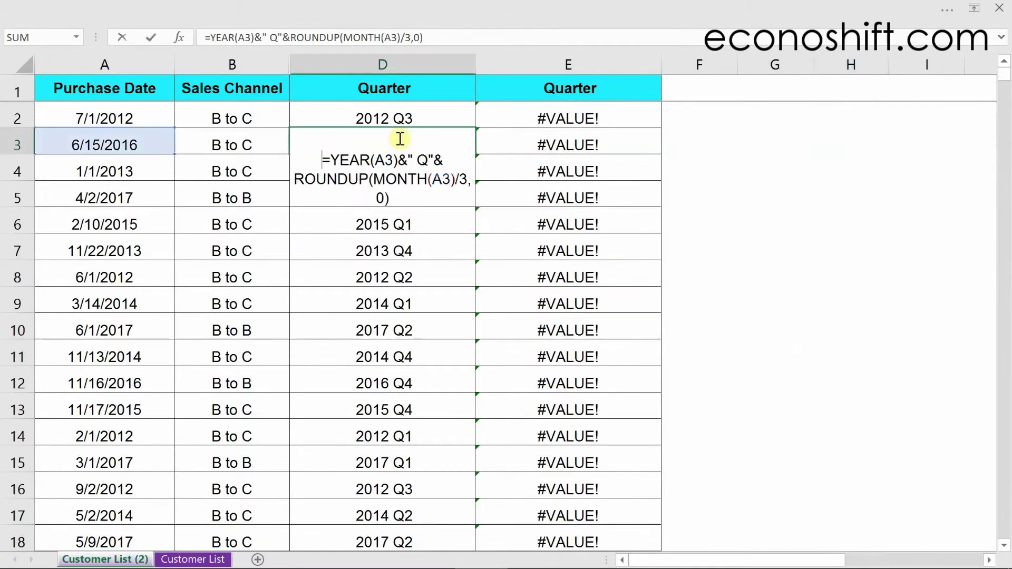
pyautogui.click(400, 197)
pyautogui.doubleClick(399, 198)
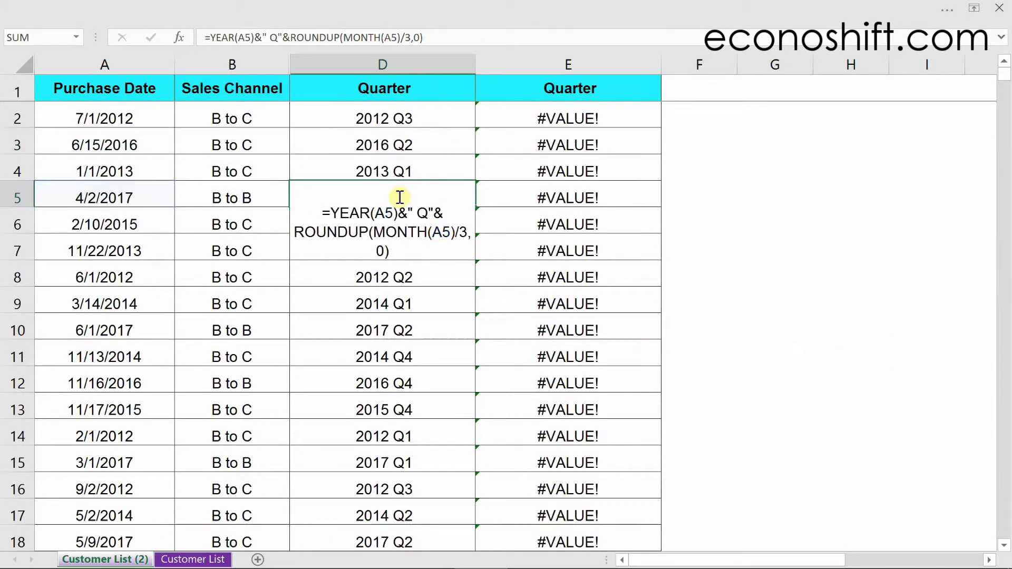
pyautogui.click(395, 249)
pyautogui.doubleClick(396, 249)
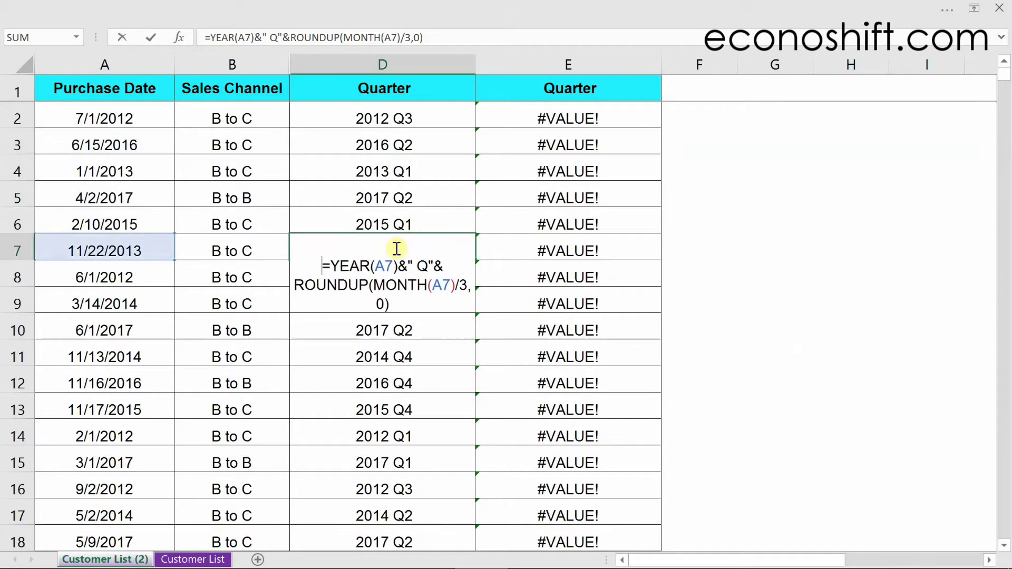
pyautogui.click(390, 299)
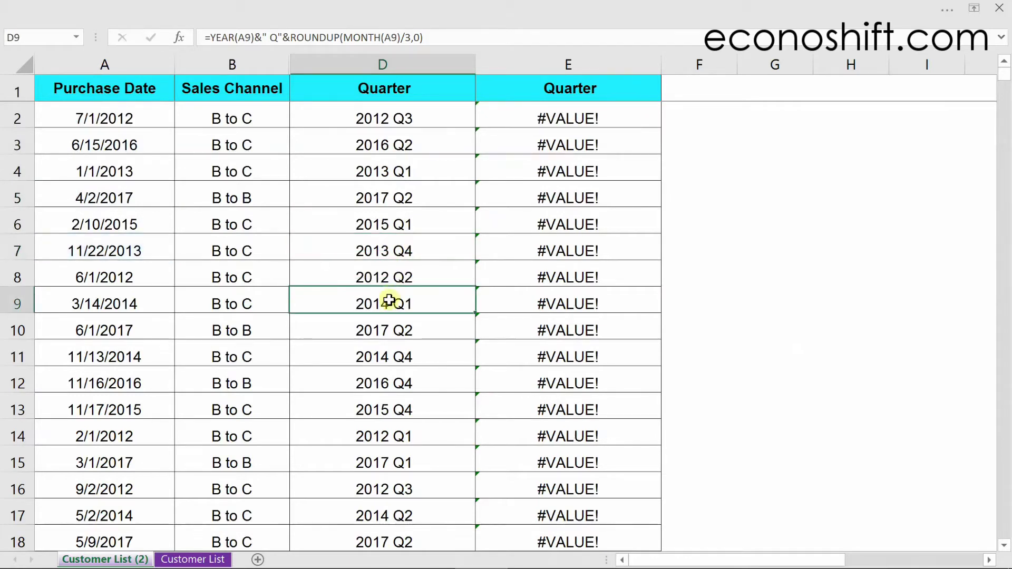
pyautogui.doubleClick(390, 301)
pyautogui.click(388, 350)
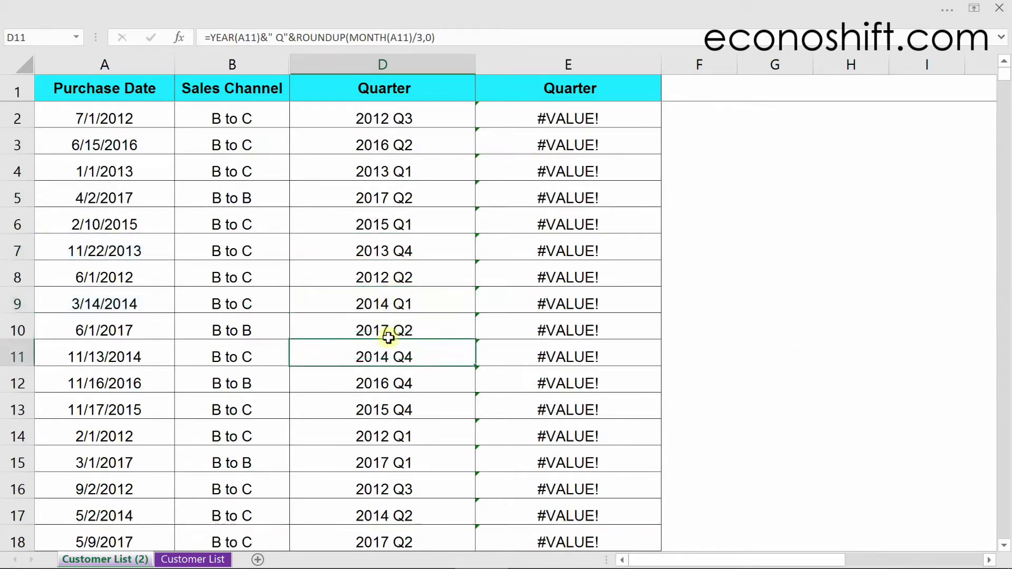
pyautogui.doubleClick(389, 350)
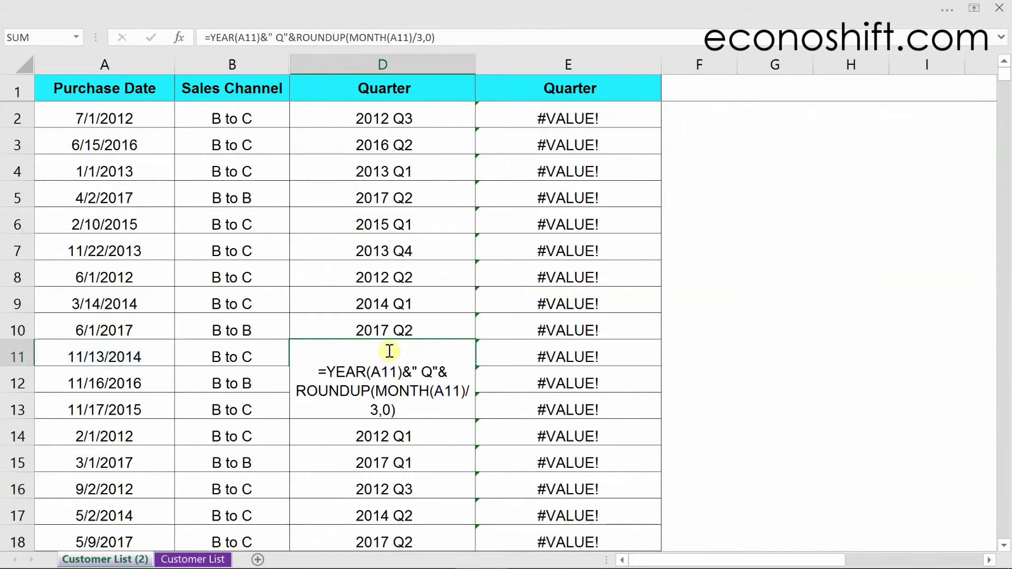
pyautogui.press('Return')
pyautogui.press('Return')
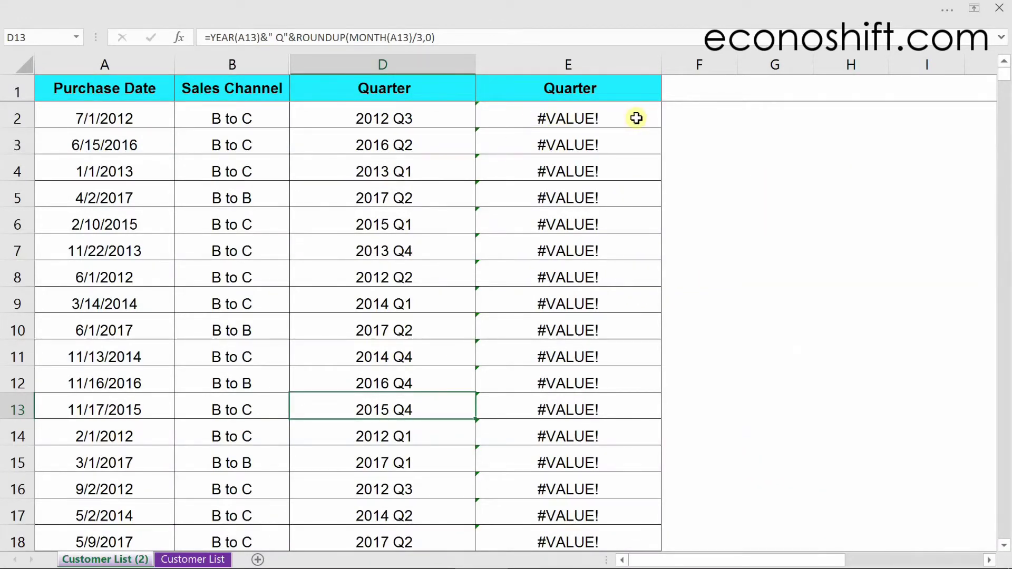
pyautogui.click(635, 118)
pyautogui.doubleClick(636, 118)
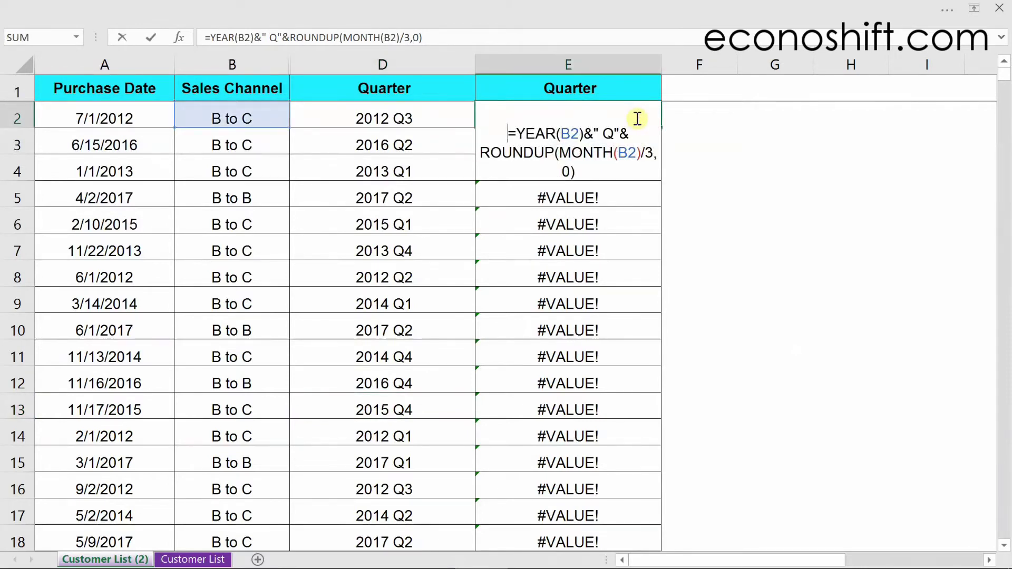
pyautogui.press('Return')
pyautogui.press('Return')
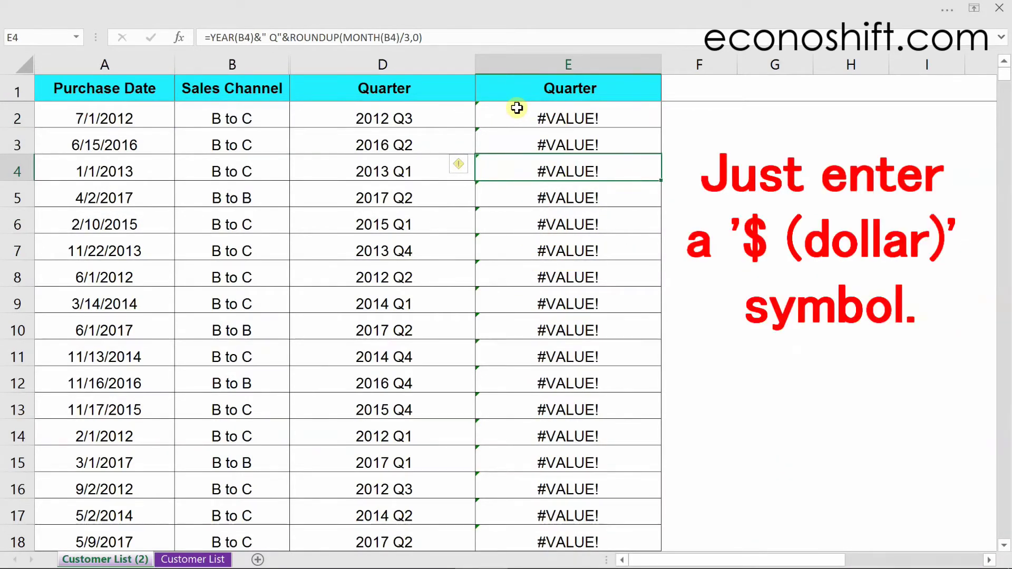
# Change D2's formula to use $A2 in both the YEAR and MONTH references.
pyautogui.click(426, 122)
pyautogui.doubleClick(426, 122)
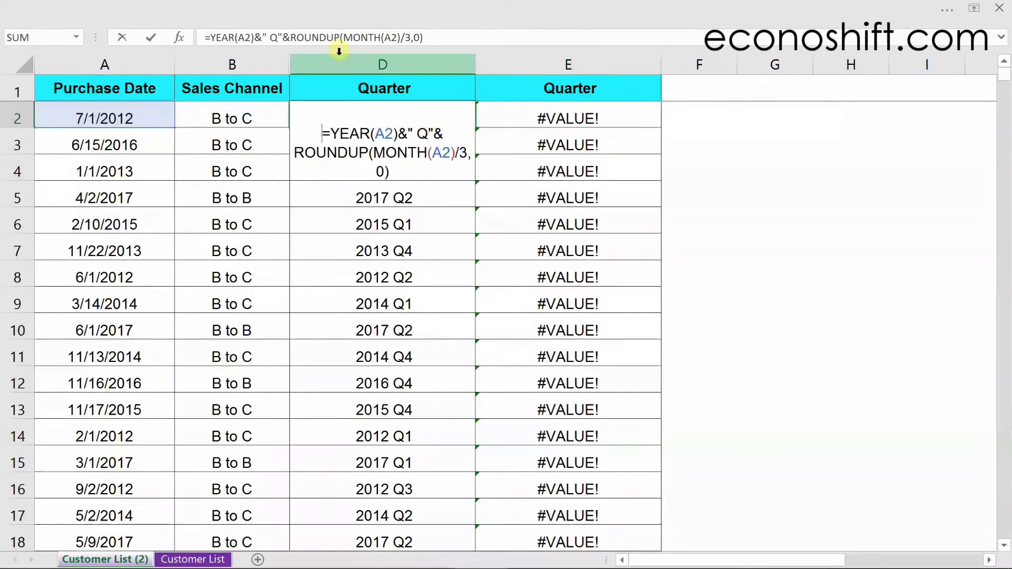
pyautogui.click(241, 39)
pyautogui.write('$')
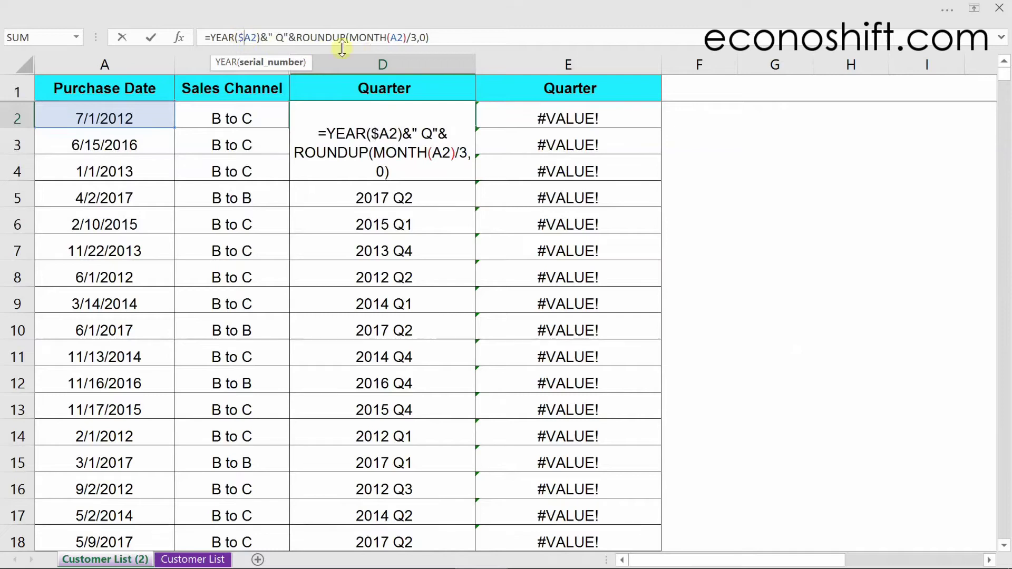
pyautogui.click(391, 42)
pyautogui.write('$')
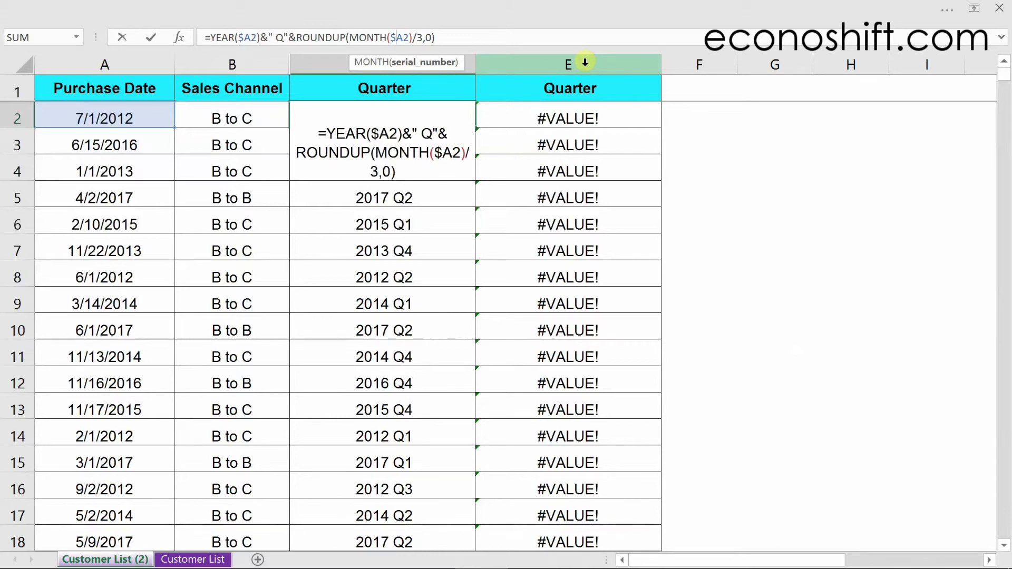
pyautogui.hotkey('ctrl', 'Return')
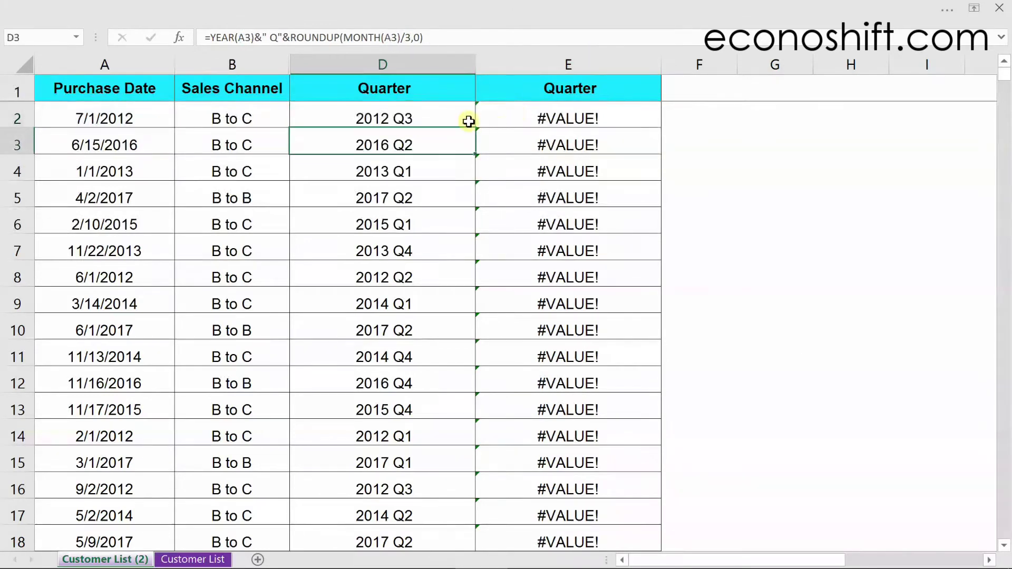
# Refill column D, then fill D1:E18 right with Ctrl+R so E shows correct quarters.
pyautogui.doubleClick(477, 126)
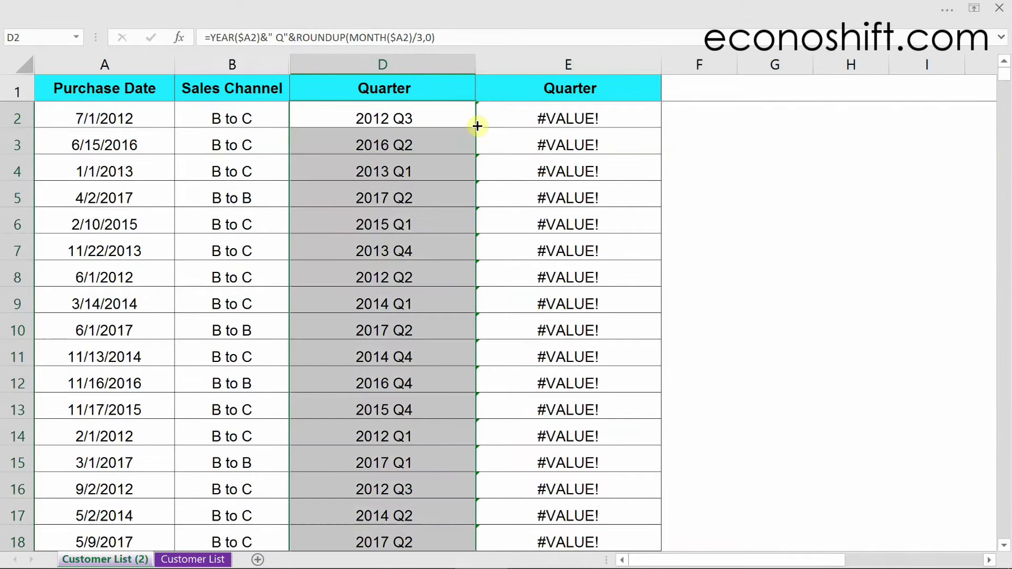
pyautogui.click(474, 74)
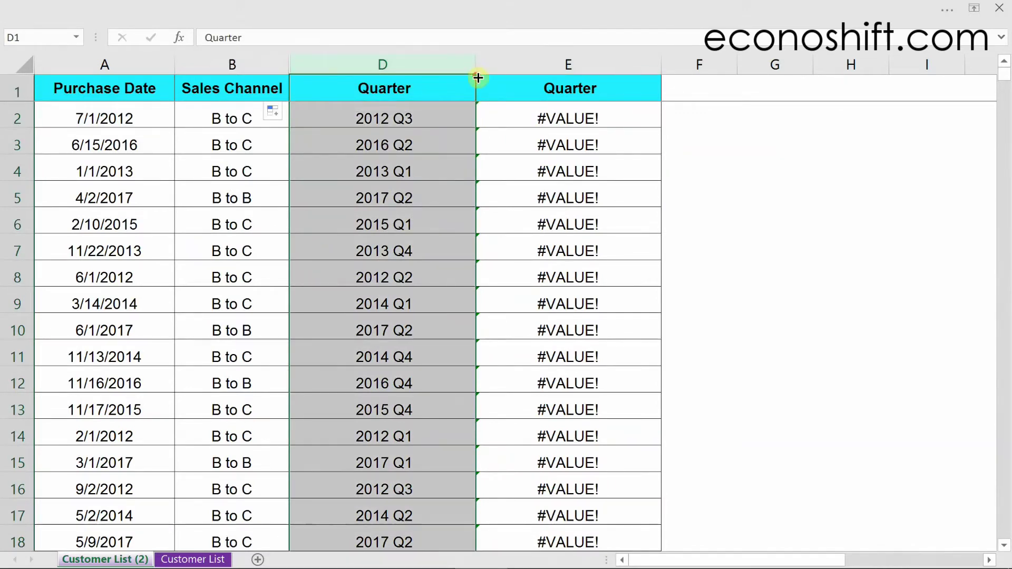
pyautogui.keyDown('shift'); pyautogui.click(627, 92); pyautogui.keyUp('shift')
pyautogui.hotkey('ctrl', 'r')
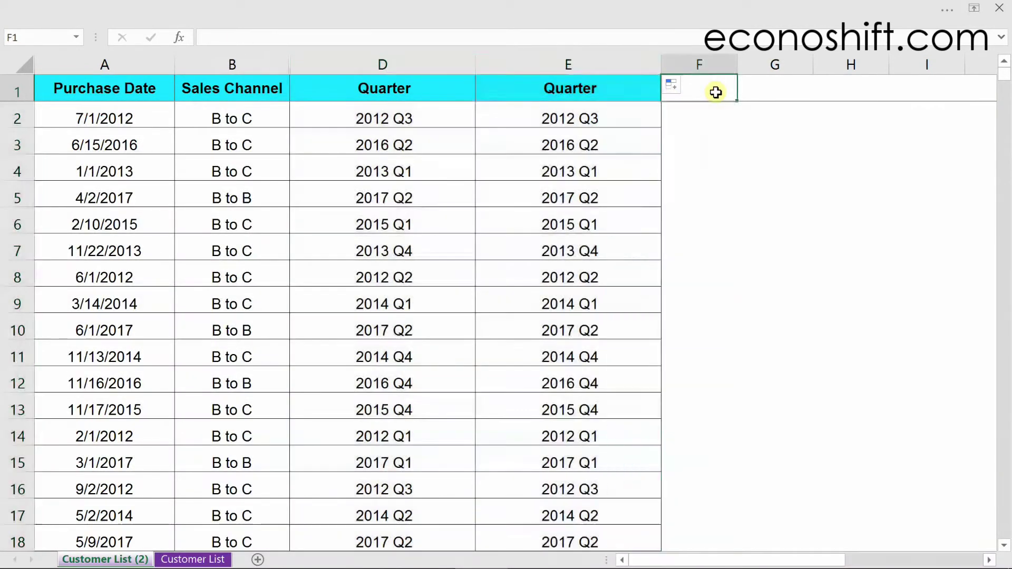
# Clear the selection from the quarter columns.
pyautogui.click(715, 91)
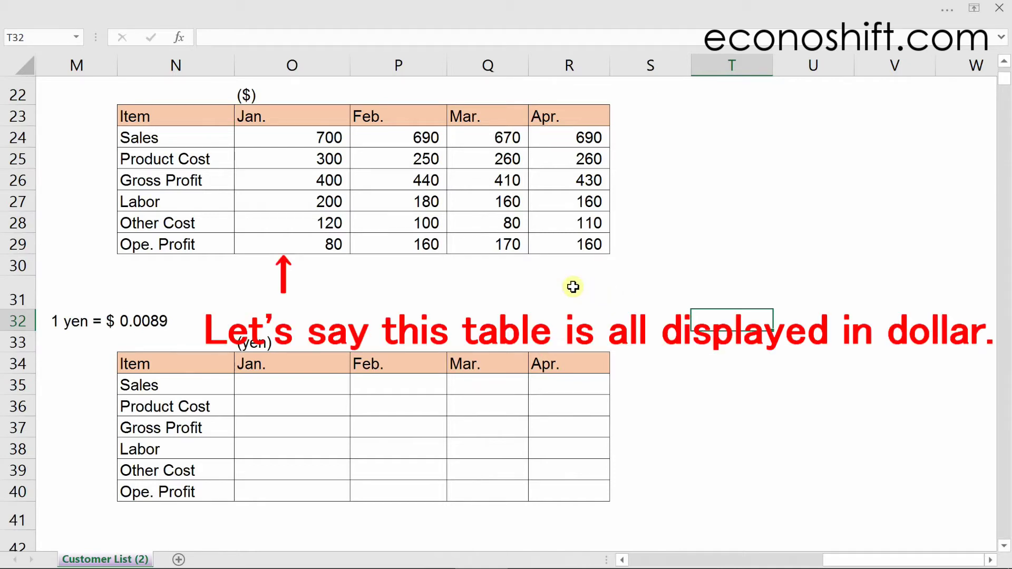
pyautogui.moveTo(311, 135); pyautogui.dragTo(579, 246)
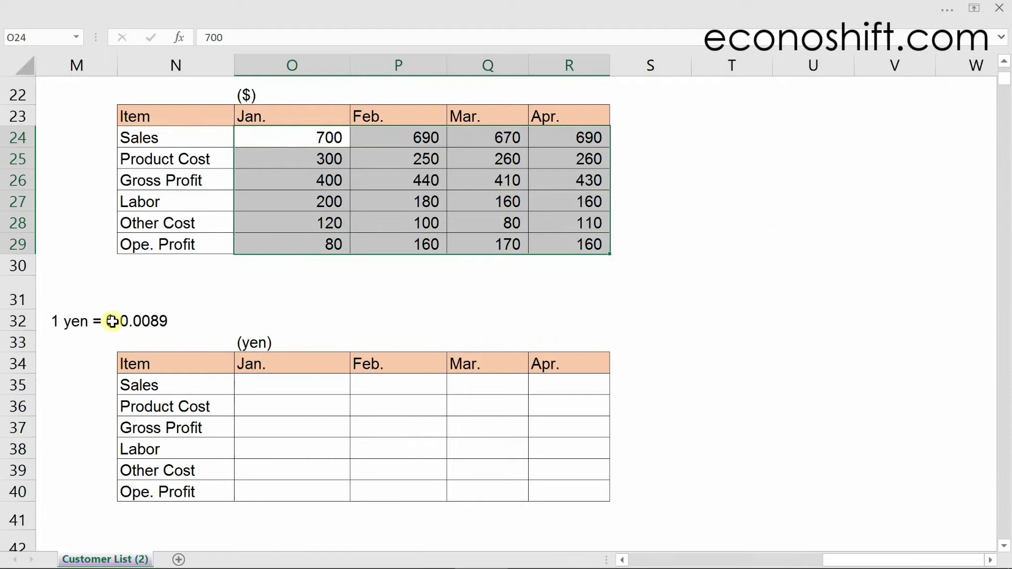
pyautogui.moveTo(97, 319); pyautogui.dragTo(219, 318)
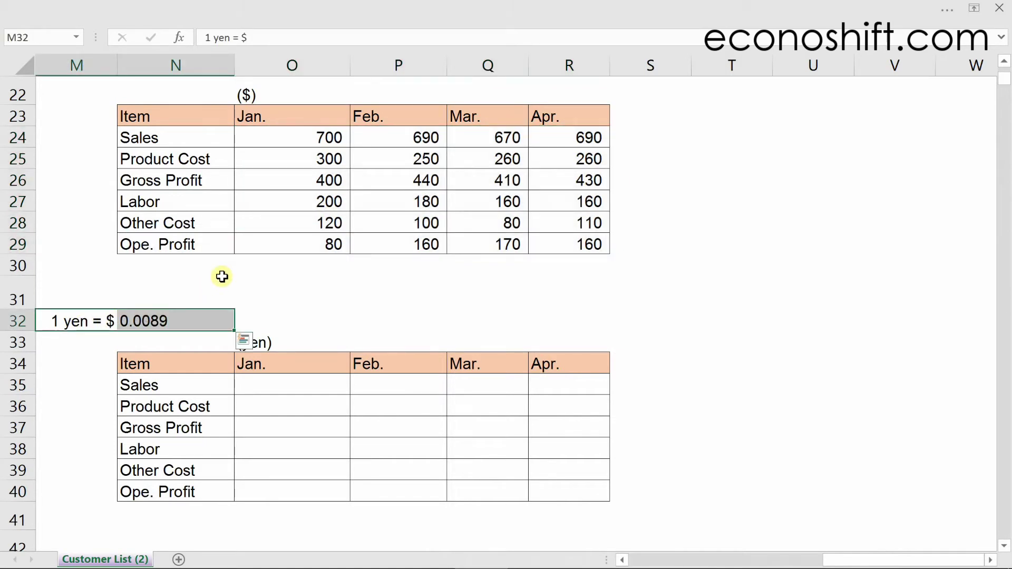
pyautogui.click(222, 276)
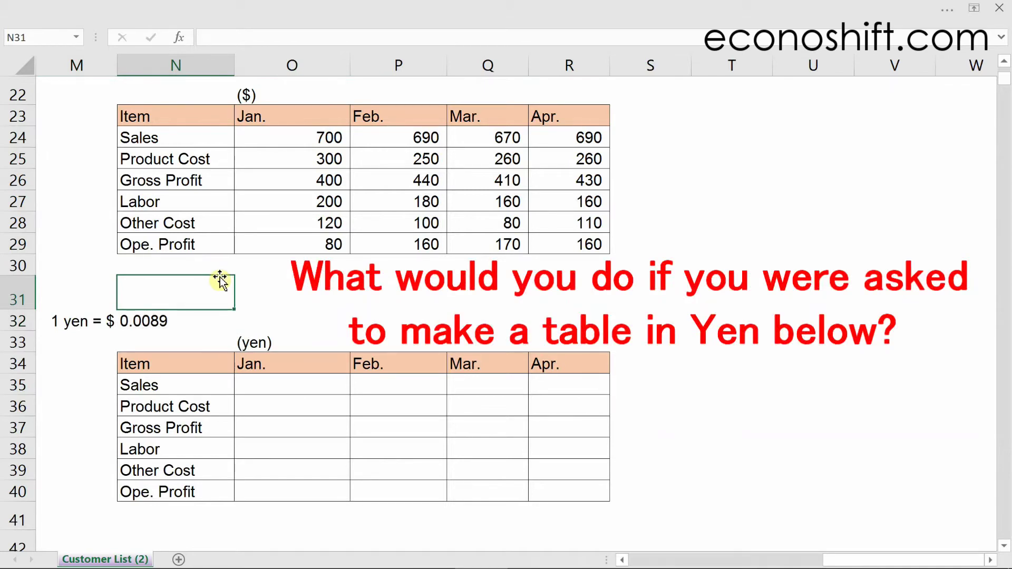
pyautogui.moveTo(213, 369); pyautogui.dragTo(558, 485)
pyautogui.click(721, 442)
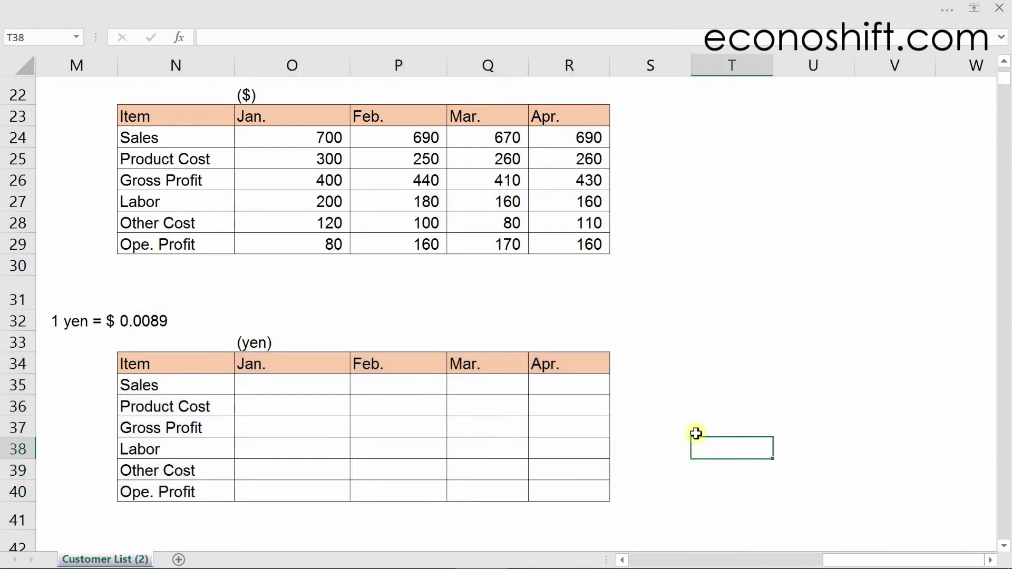
pyautogui.click(320, 382)
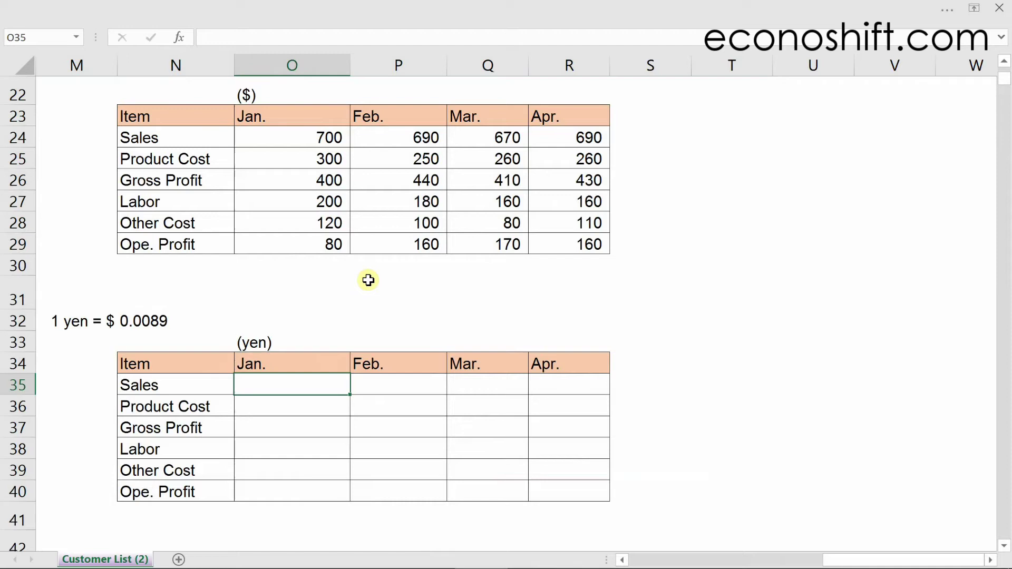
# Enter =O24/N32 in O35, fill it down the Jan. column, and inspect the shifted references.
pyautogui.write('=')
pyautogui.click(326, 136)
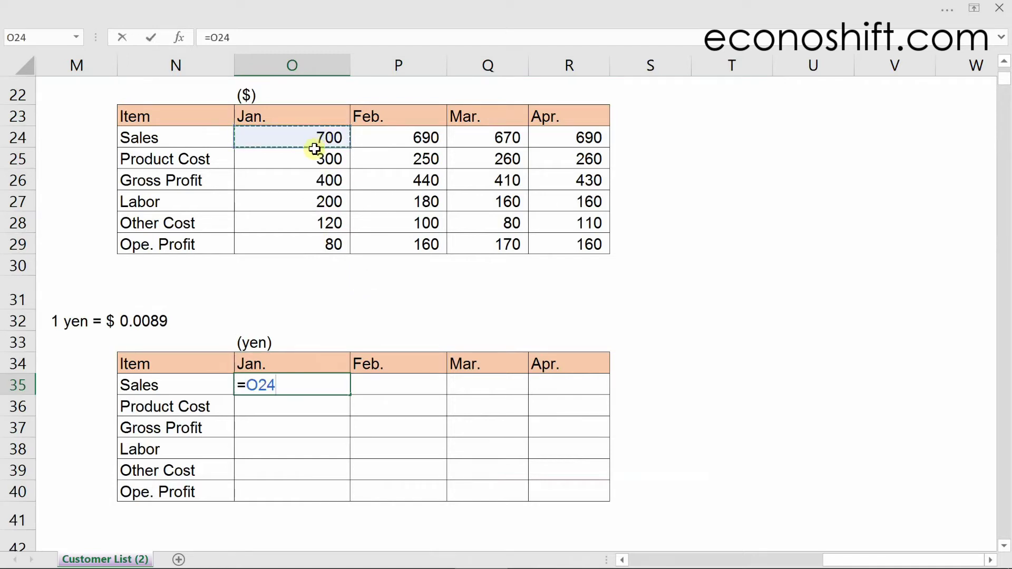
pyautogui.write('/')
pyautogui.click(164, 320)
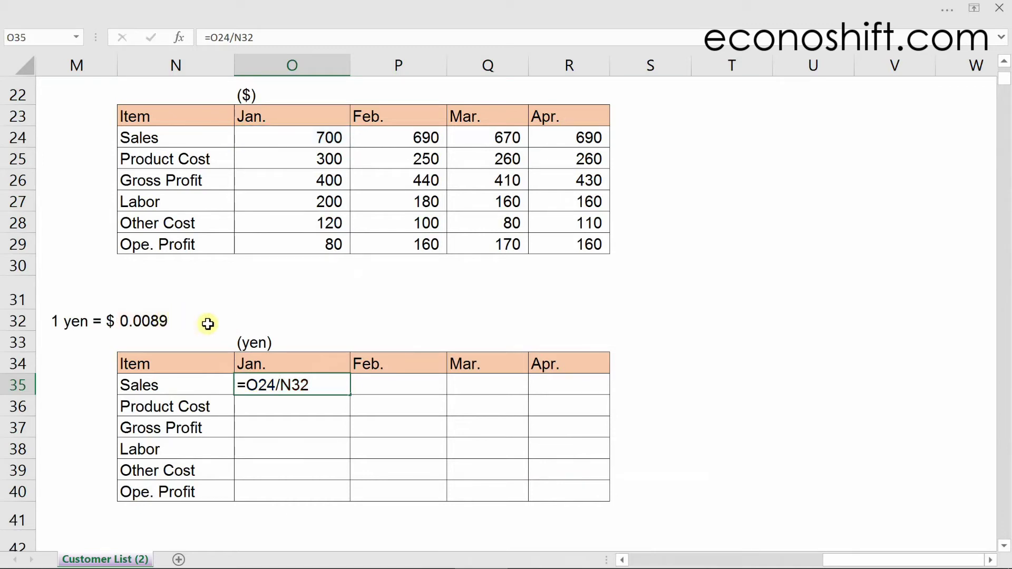
pyautogui.press('Return')
pyautogui.click(323, 381)
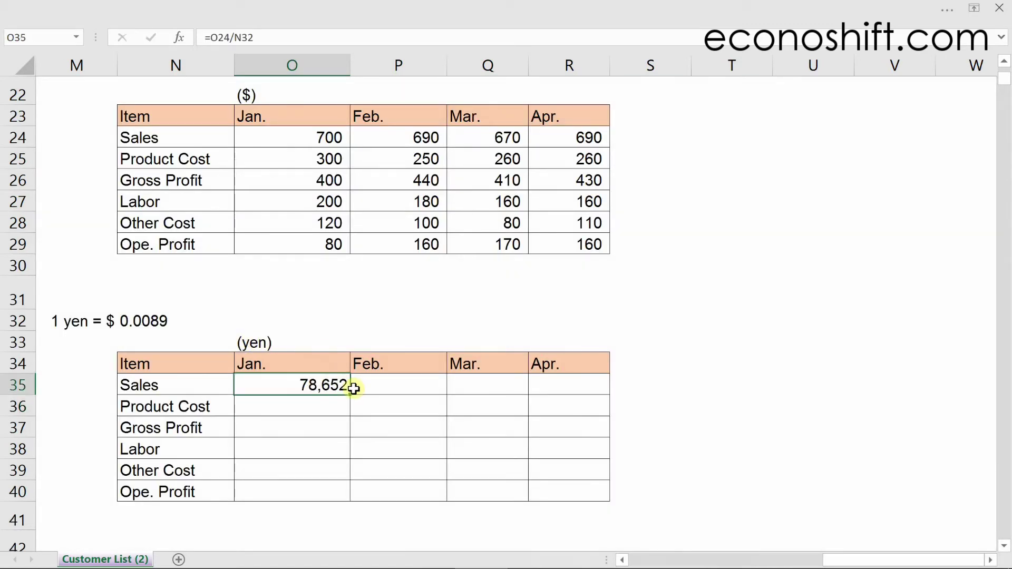
pyautogui.doubleClick(351, 395)
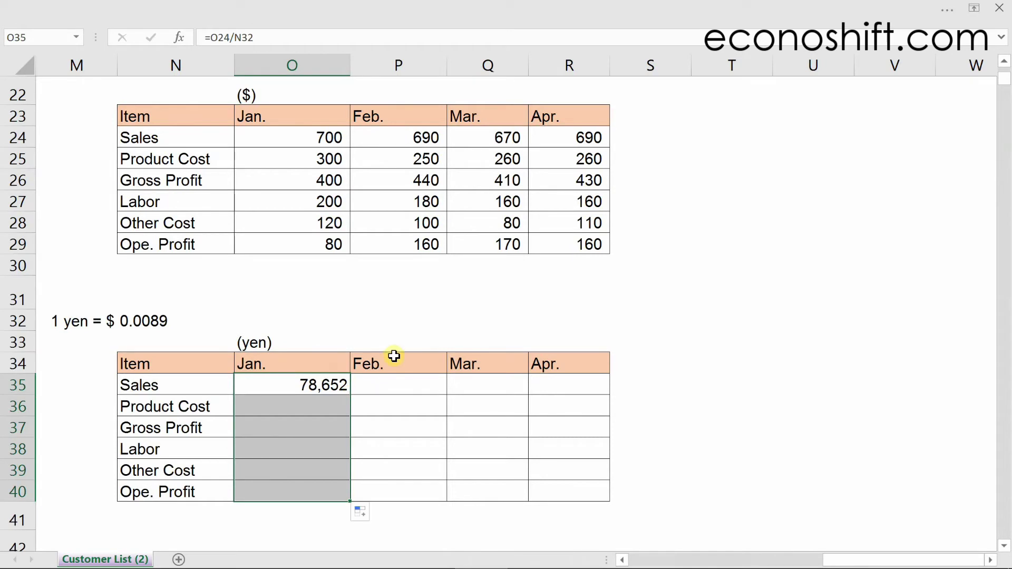
pyautogui.doubleClick(323, 382)
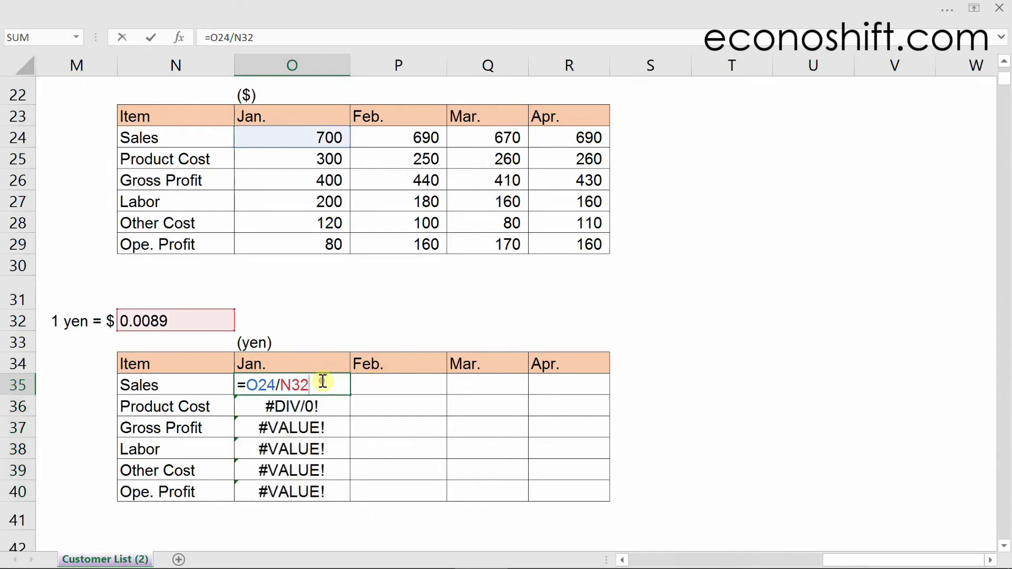
pyautogui.click(301, 423)
pyautogui.doubleClick(301, 427)
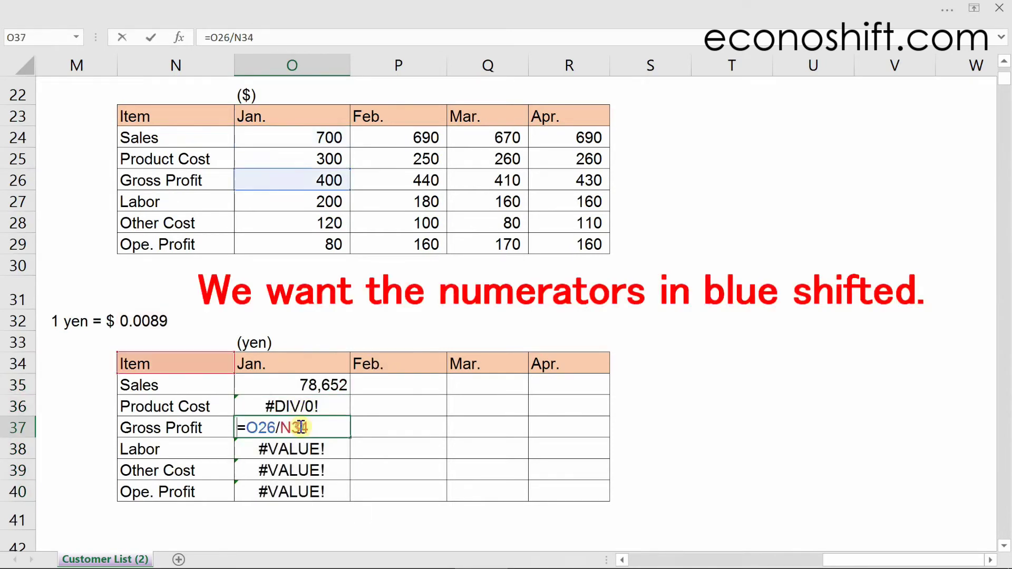
pyautogui.press('Return')
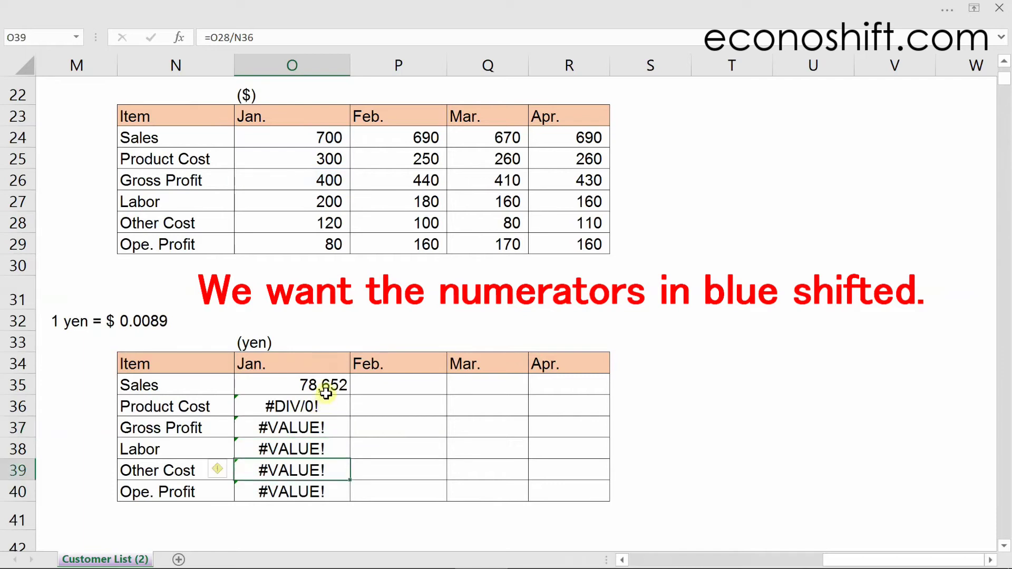
# Change O35's rate reference to N$32 and refill the Jan. column down to O40.
pyautogui.click(328, 386)
pyautogui.doubleClick(328, 386)
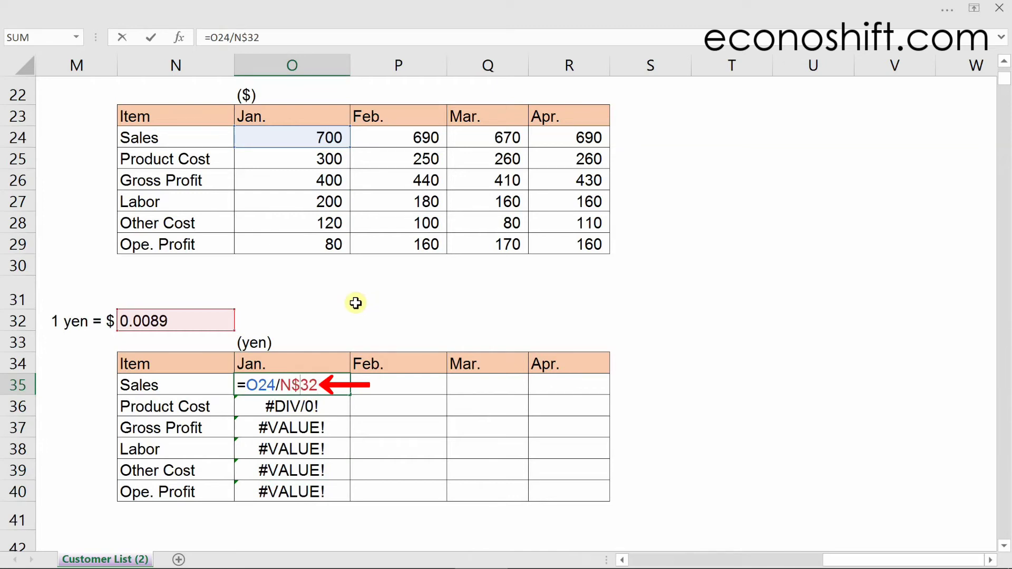
pyautogui.write('$')
pyautogui.press('Return')
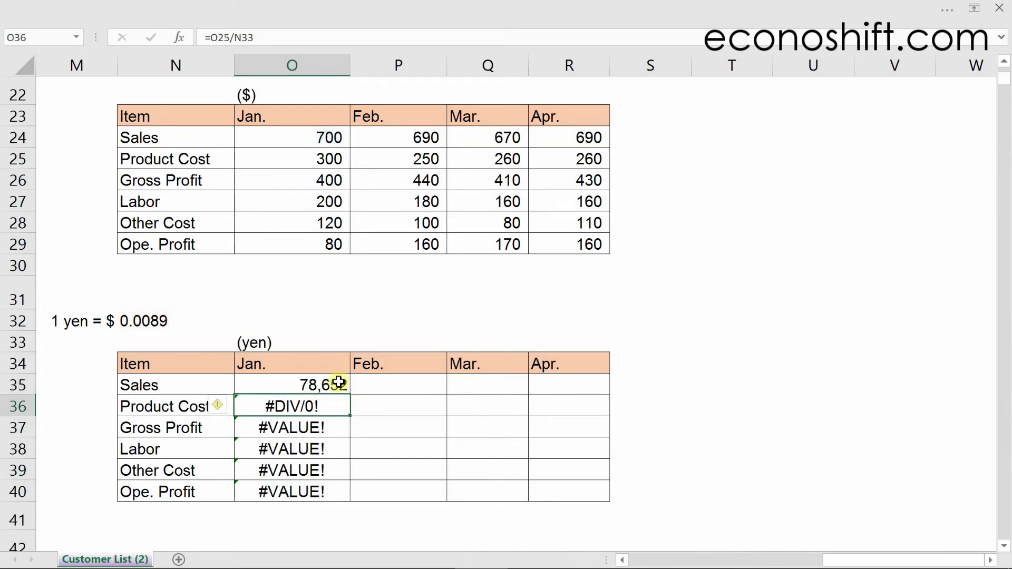
pyautogui.click(338, 383)
pyautogui.doubleClick(351, 398)
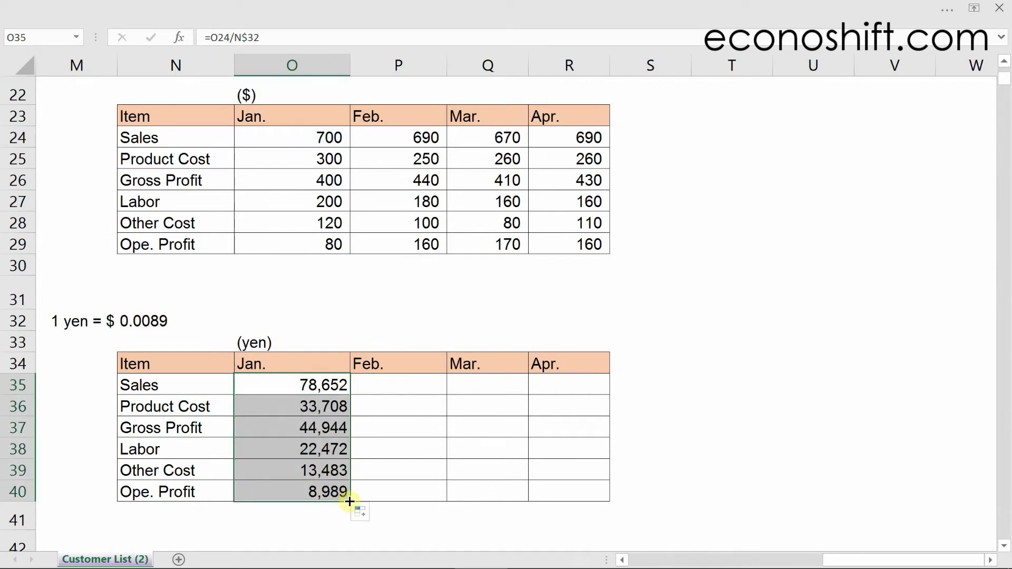
# Copy the Jan. yen formulas across to Feb.–Apr. and inspect the Jan. Sales and Feb. Product Cost formulas.
pyautogui.moveTo(350, 502); pyautogui.dragTo(592, 497)
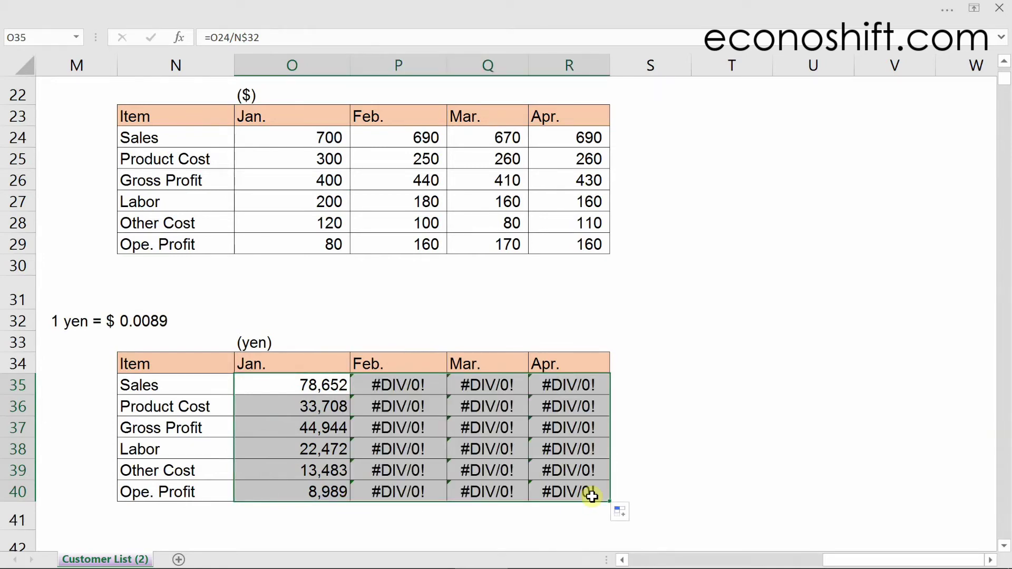
pyautogui.doubleClick(307, 392)
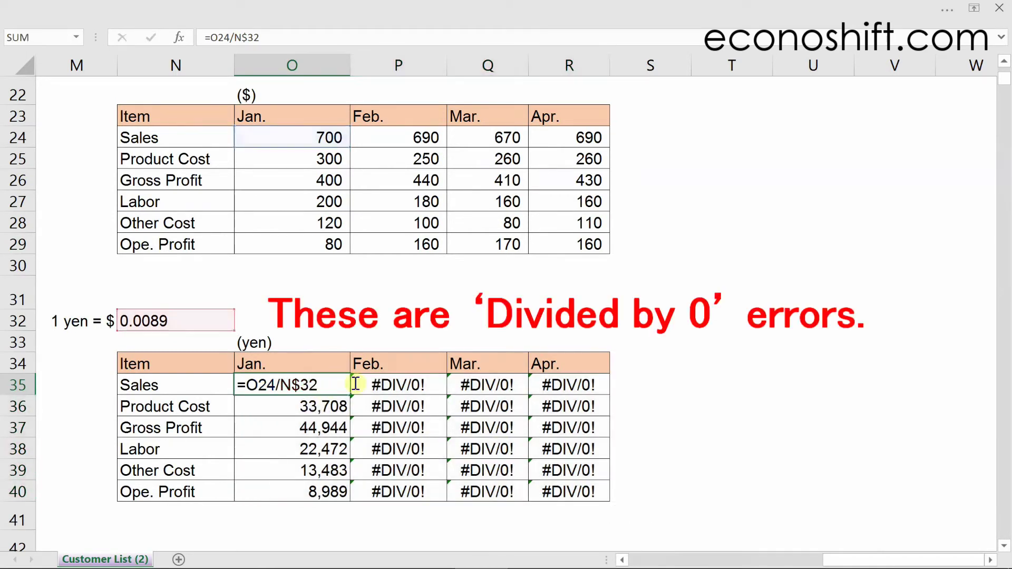
pyautogui.press('Escape')
pyautogui.press('Right')
pyautogui.press('Right')
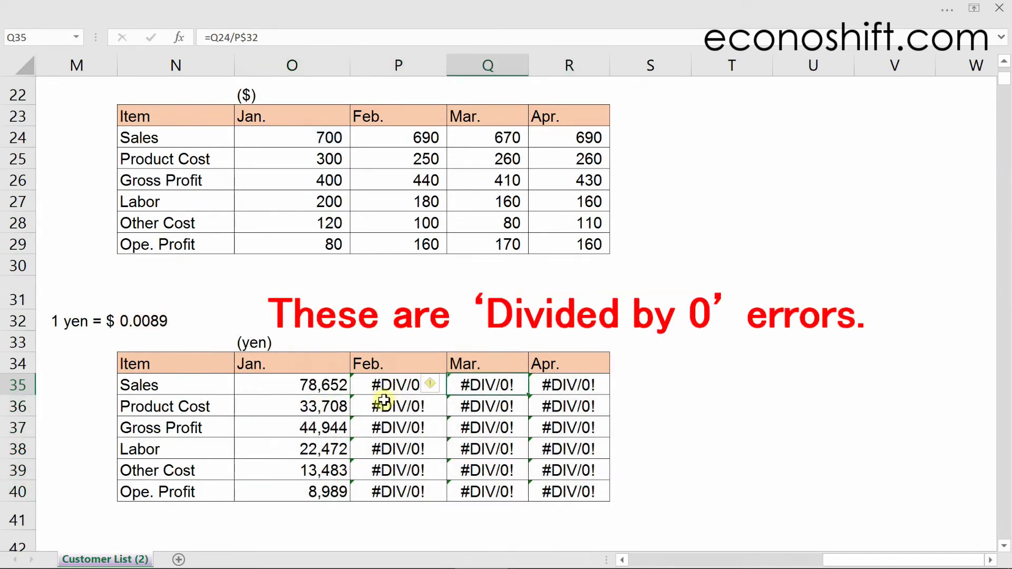
pyautogui.doubleClick(383, 406)
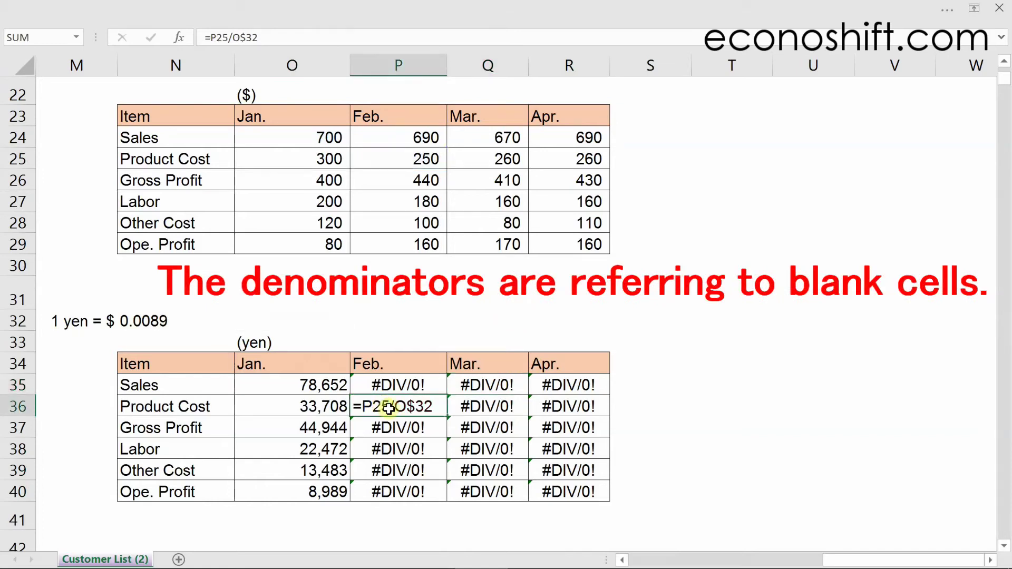
pyautogui.press('Escape')
pyautogui.press('Right')
pyautogui.press('Right')
# Inspect the Mar. Gross Profit and Apr. Other Cost formulas, then reopen Jan. Sales for editing.
pyautogui.doubleClick(464, 426)
pyautogui.press('Escape')
pyautogui.press('Right')
pyautogui.press('Right')
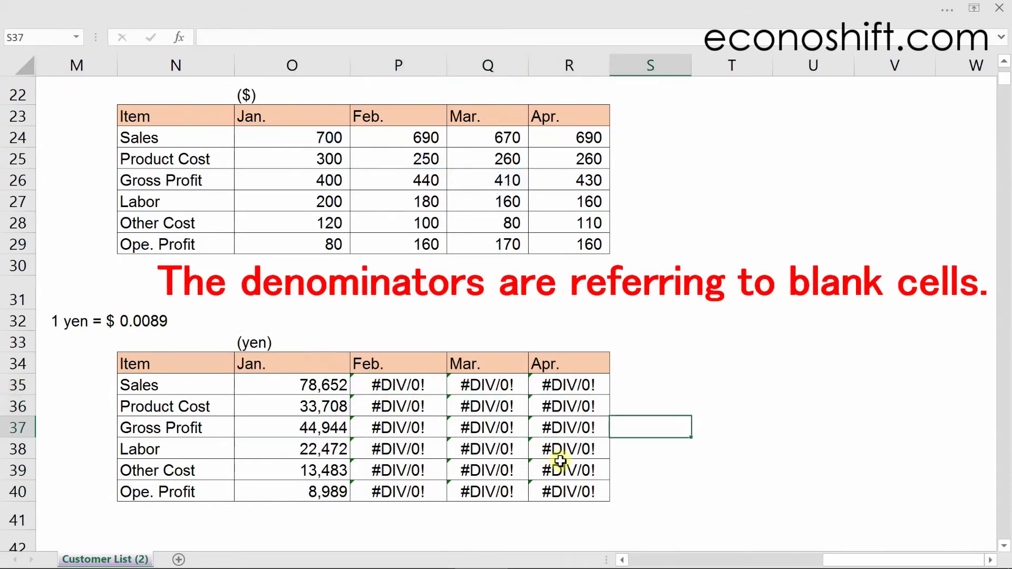
pyautogui.doubleClick(560, 467)
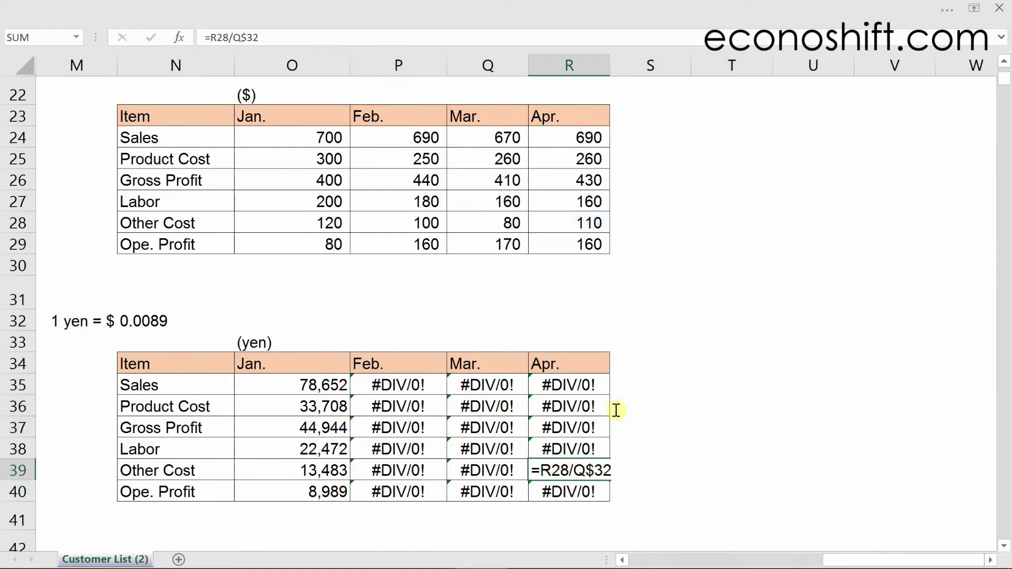
pyautogui.press('Escape')
pyautogui.press('Right')
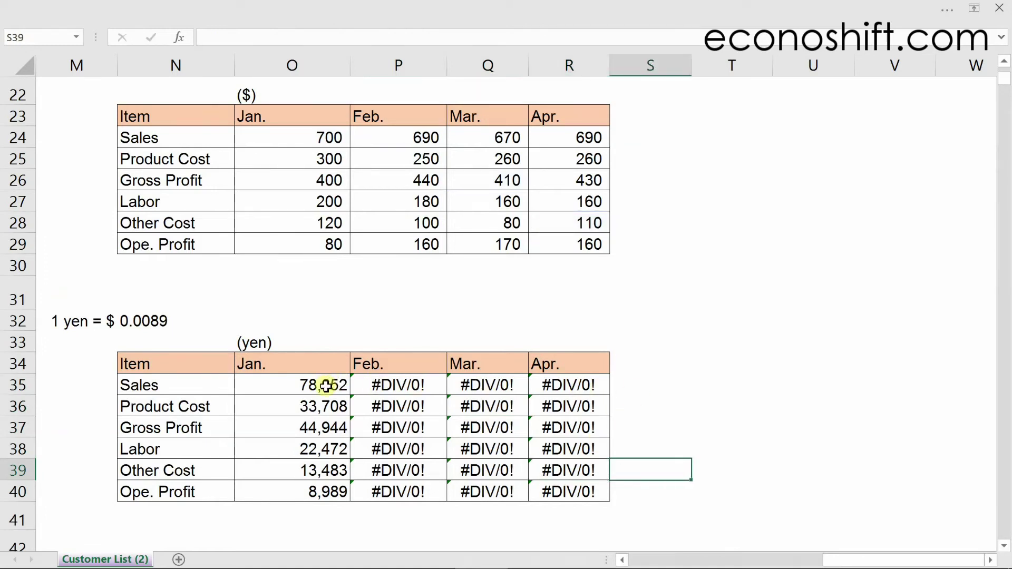
pyautogui.doubleClick(326, 387)
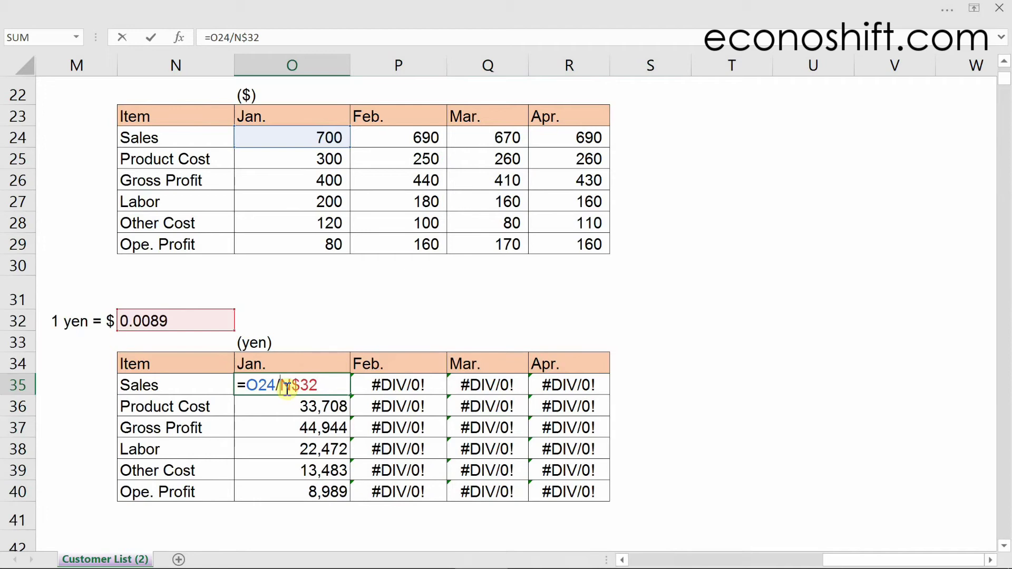
# Cycle the rate reference with F4 until O35 reads =O24/$N$32.
pyautogui.write('$')
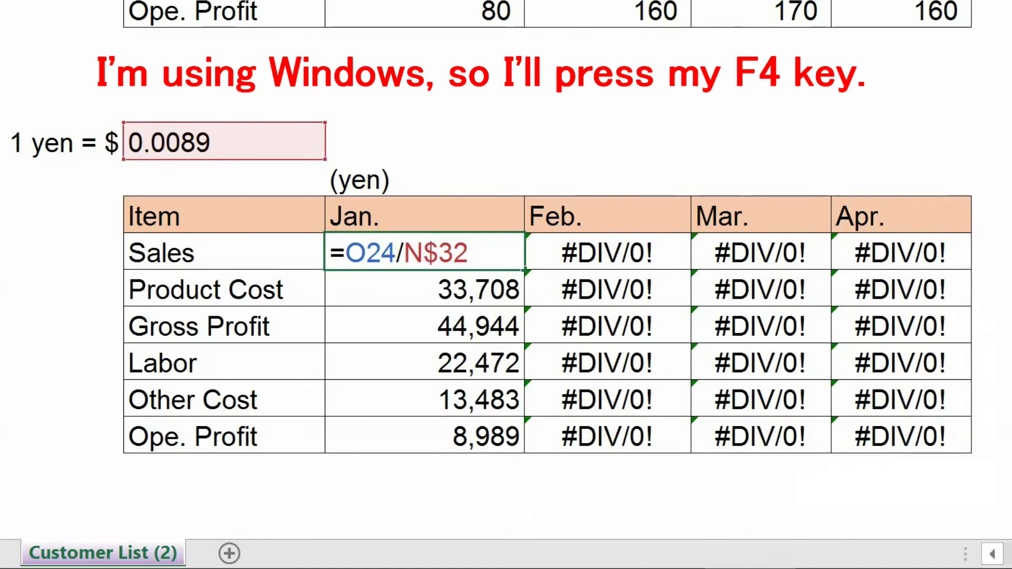
pyautogui.press('F4')
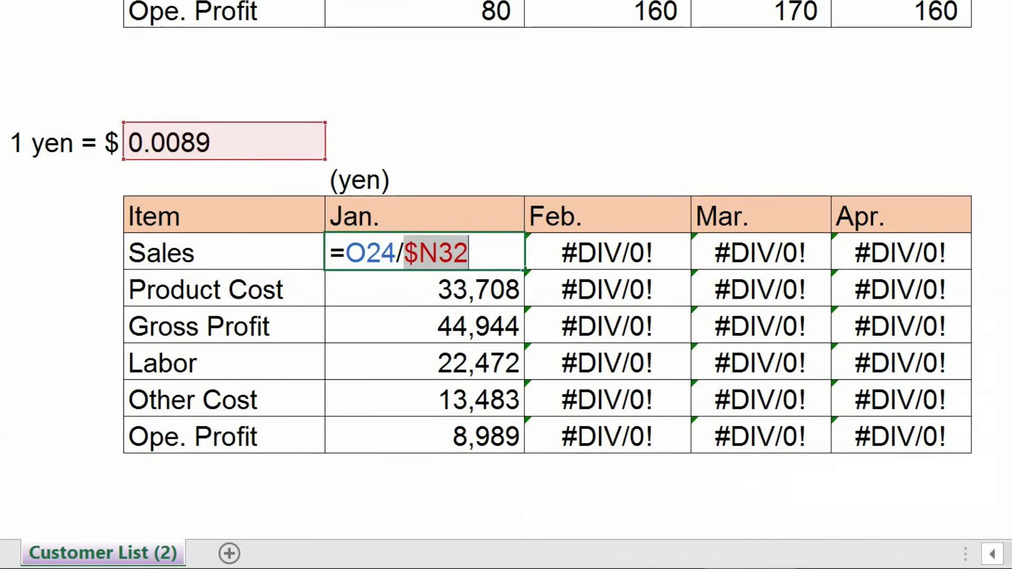
pyautogui.press('F4')
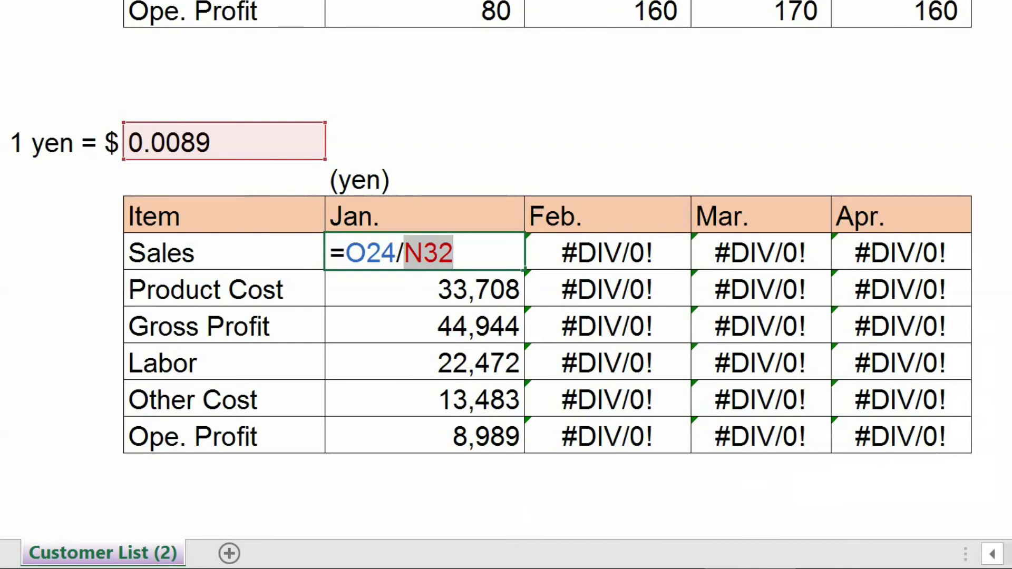
pyautogui.press('F4')
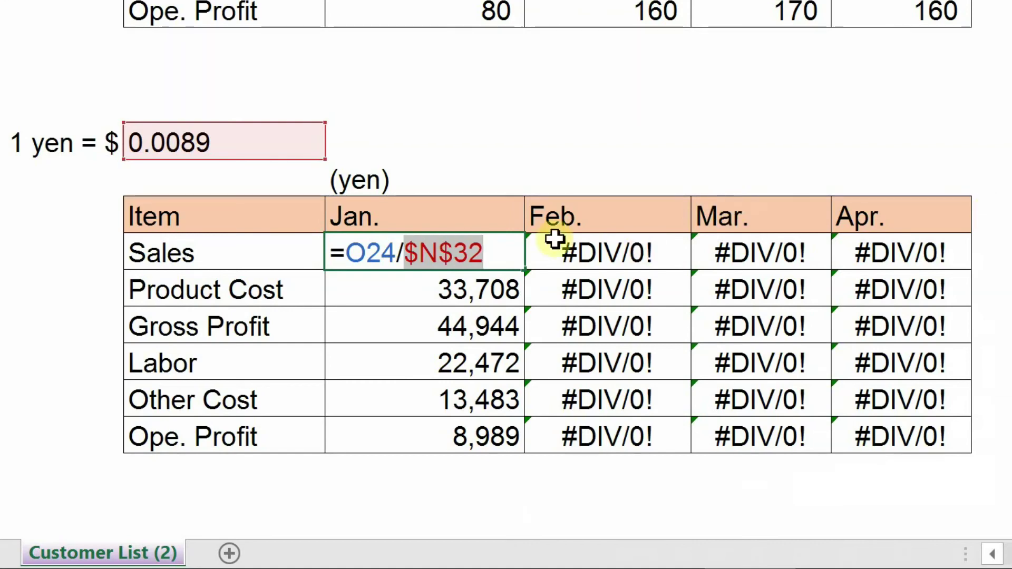
pyautogui.click(508, 241)
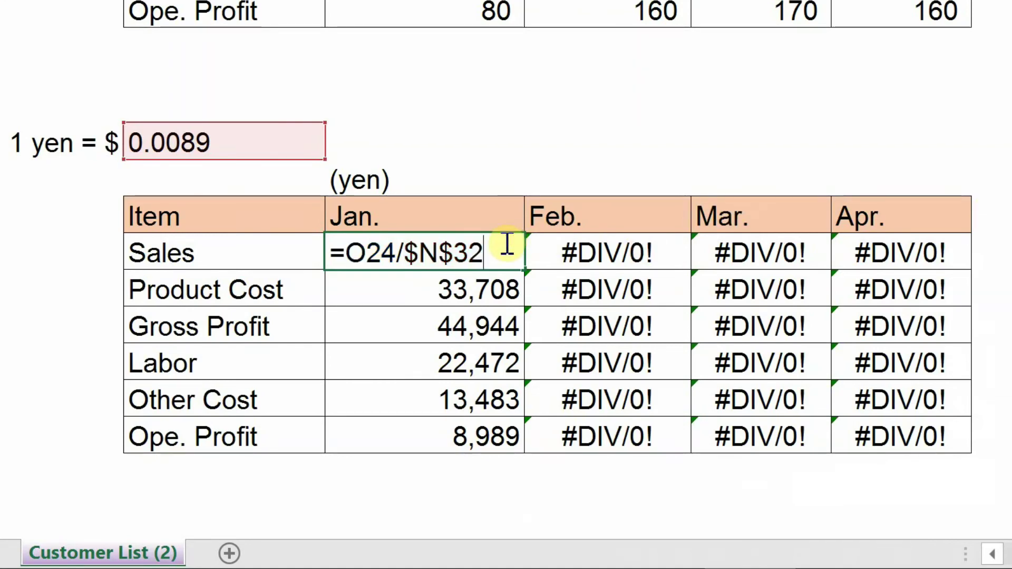
# Commit =O24/$N$32, fill it down the Jan. column and across through Apr.
pyautogui.press('Return')
pyautogui.click(518, 259)
pyautogui.doubleClick(525, 279)
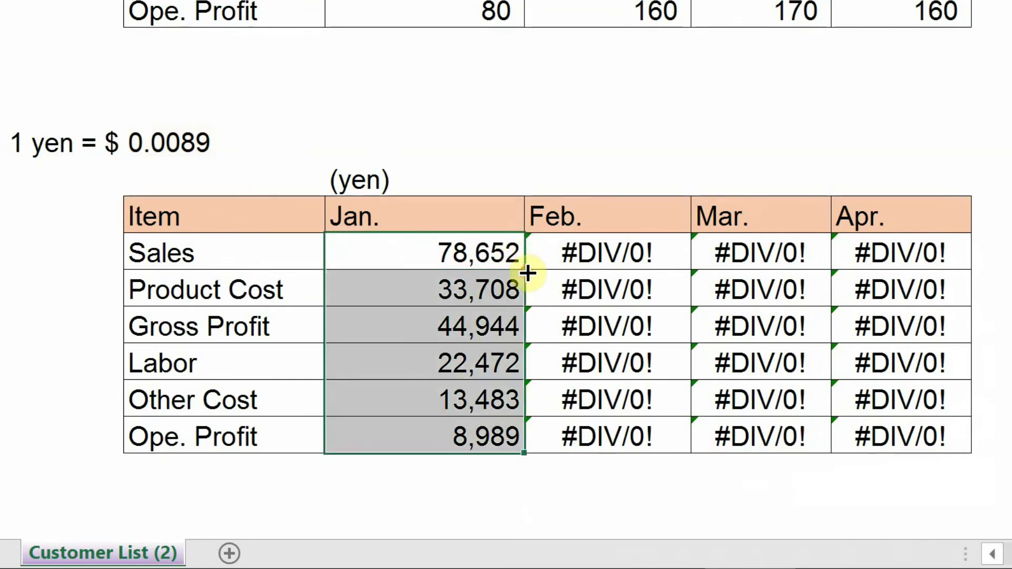
pyautogui.moveTo(523, 455); pyautogui.dragTo(964, 444)
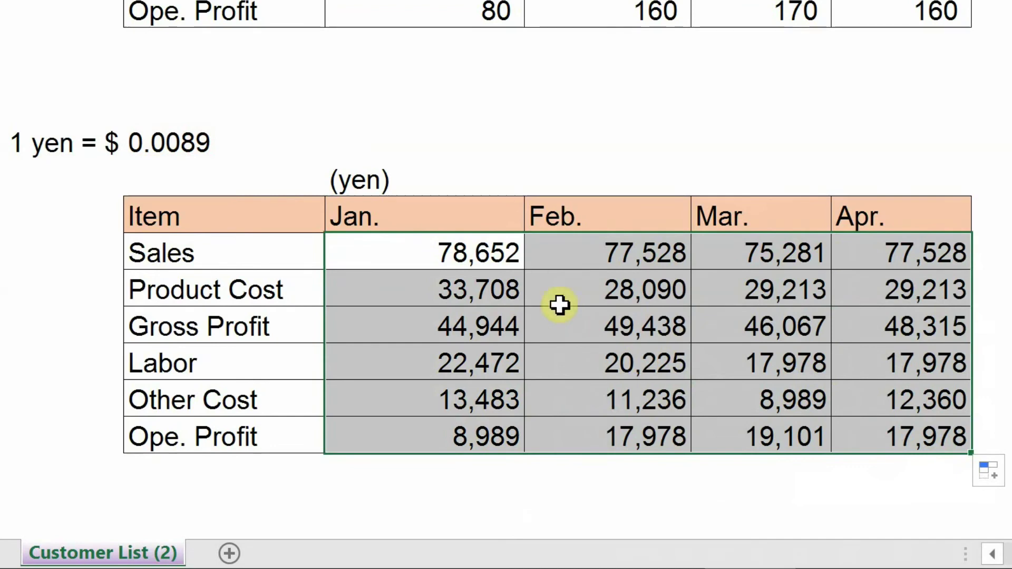
# Verify the Feb. Product Cost, Mar. Gross Profit and Apr. Labor formulas.
pyautogui.click(572, 282)
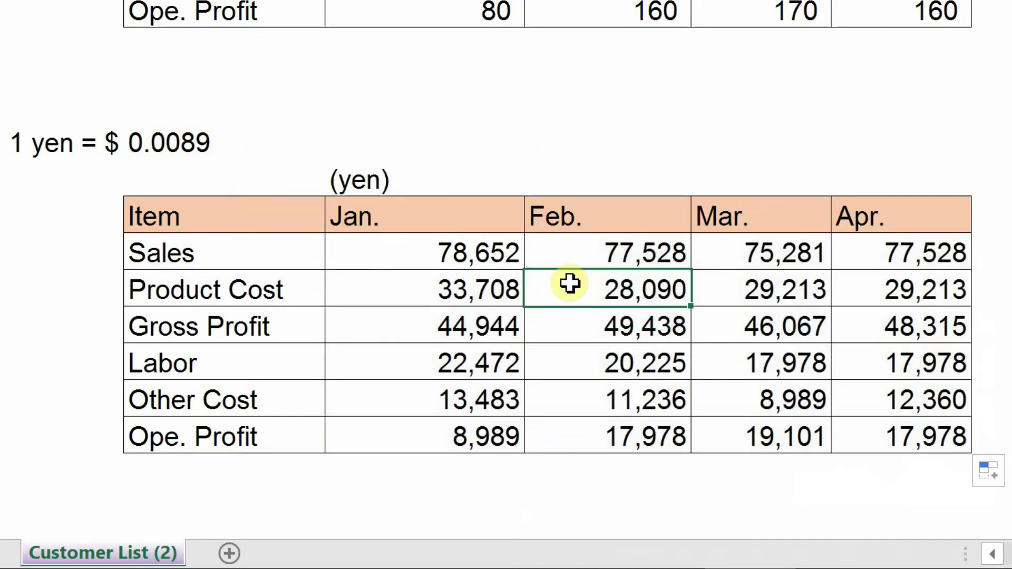
pyautogui.doubleClick(569, 283)
pyautogui.press('Tab')
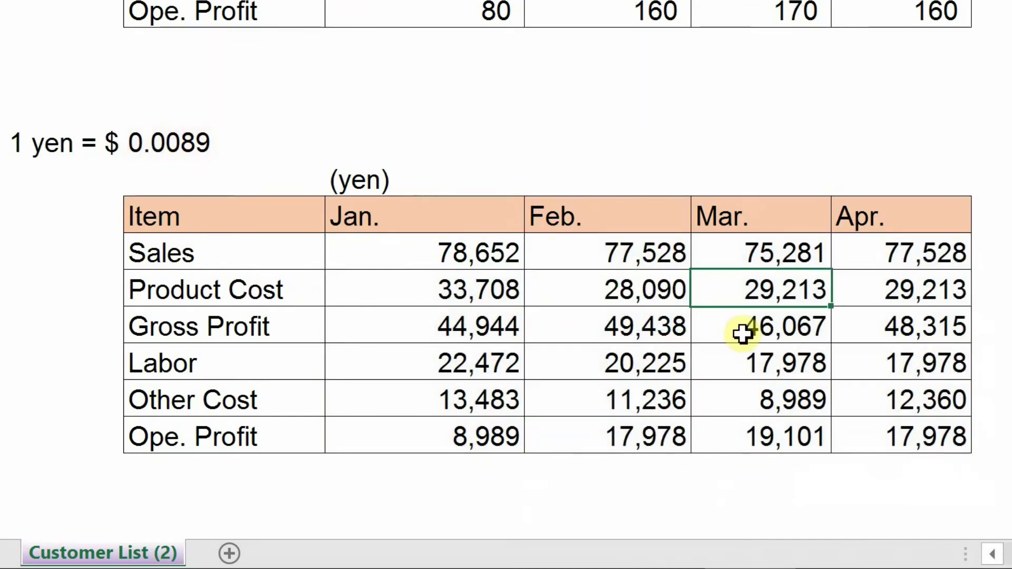
pyautogui.doubleClick(743, 333)
pyautogui.press('Tab')
pyautogui.press('Tab')
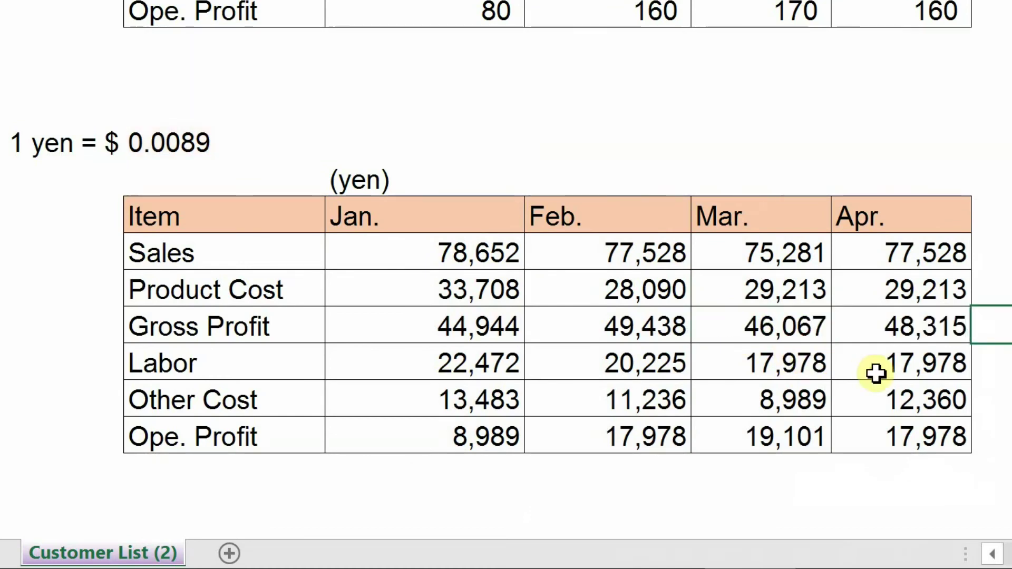
pyautogui.doubleClick(876, 373)
pyautogui.press('Tab')
pyautogui.press('Tab')
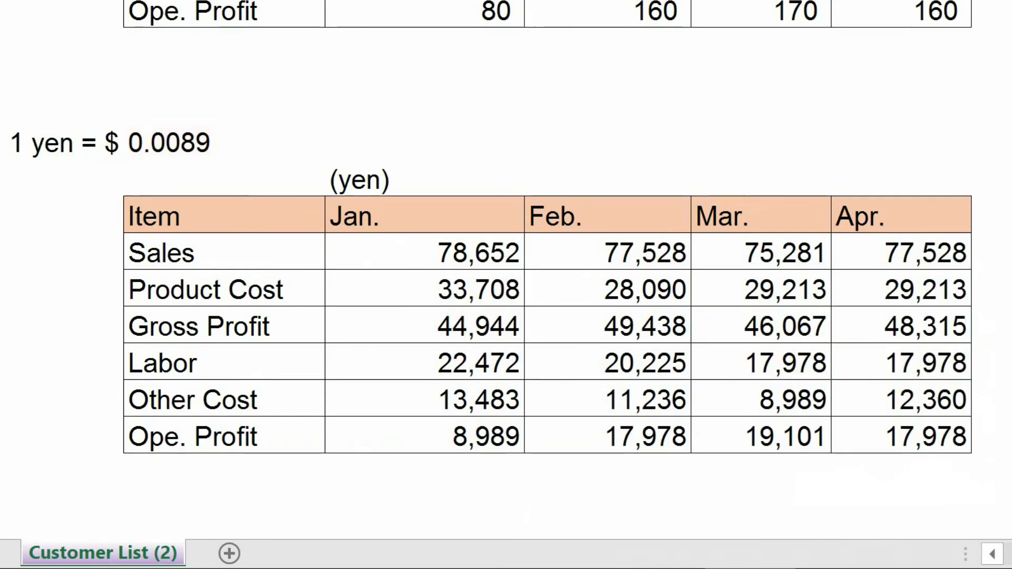